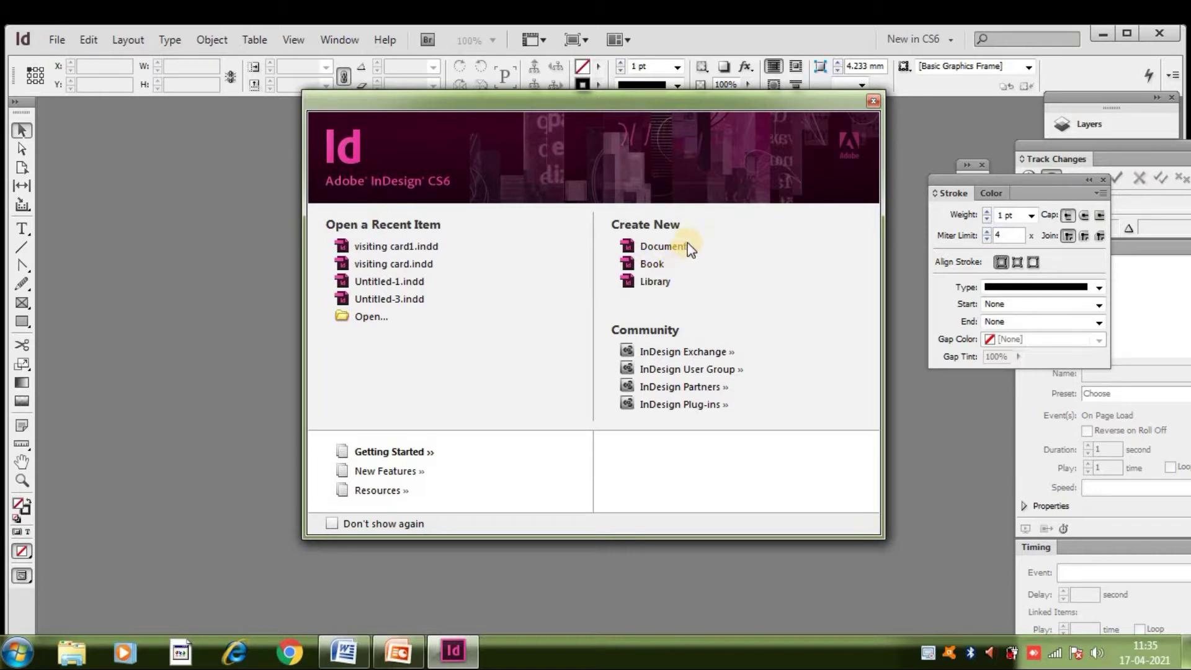
click(674, 246)
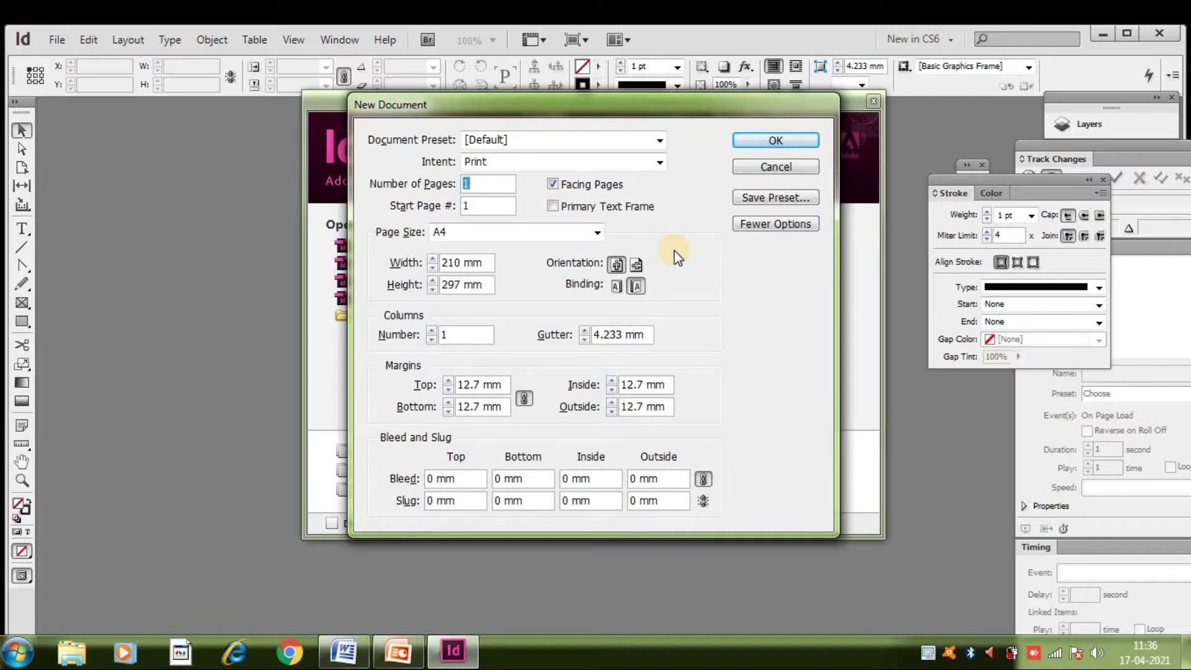
click(494, 162)
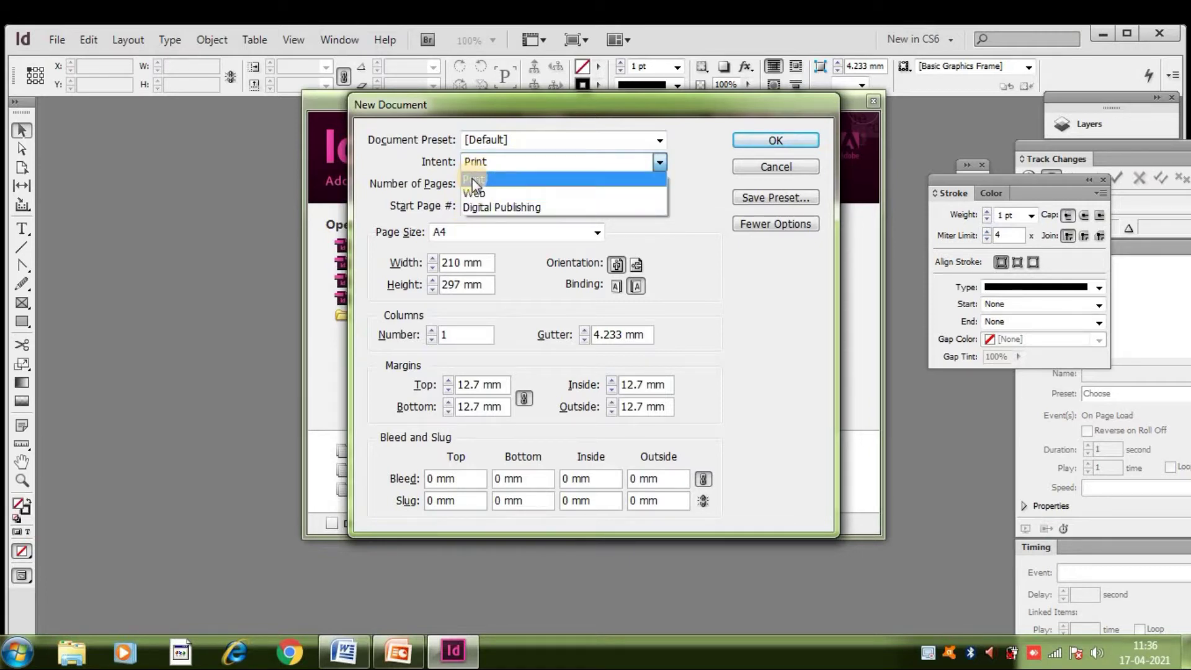
click(471, 179)
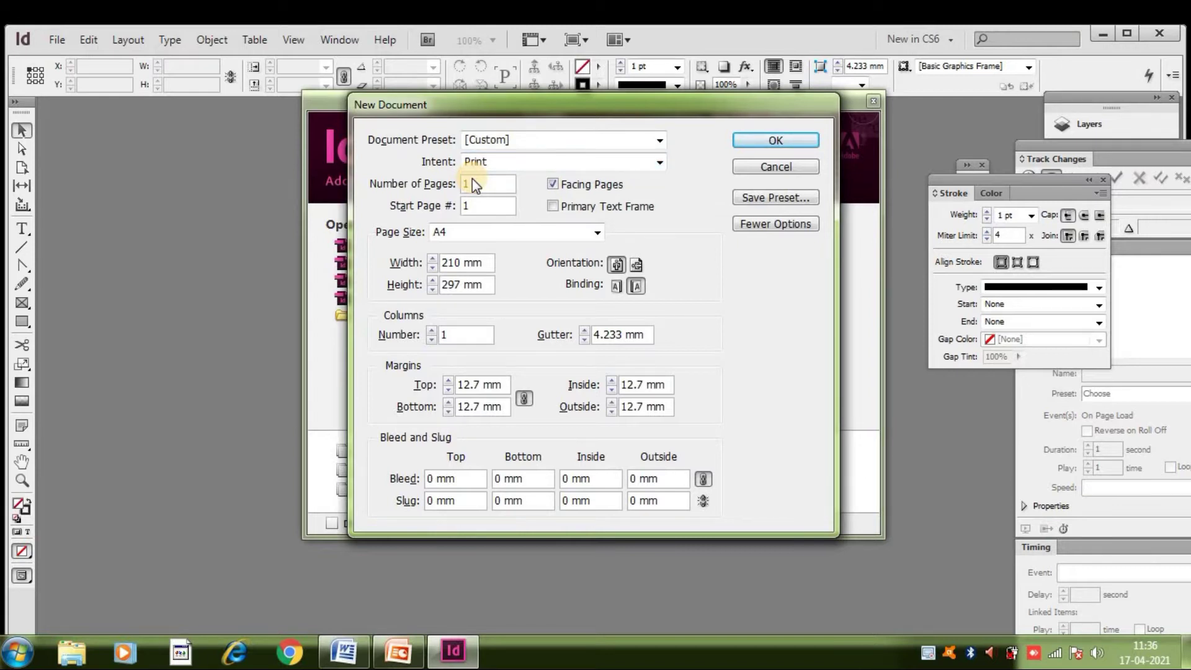
click(459, 232)
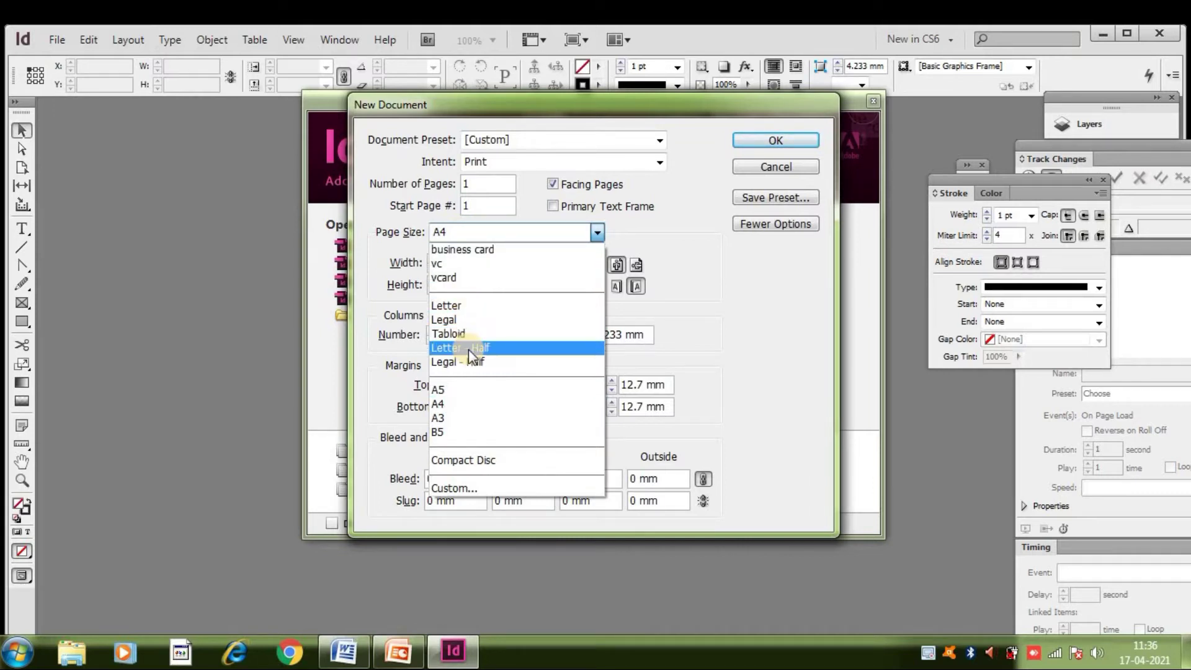
click(445, 390)
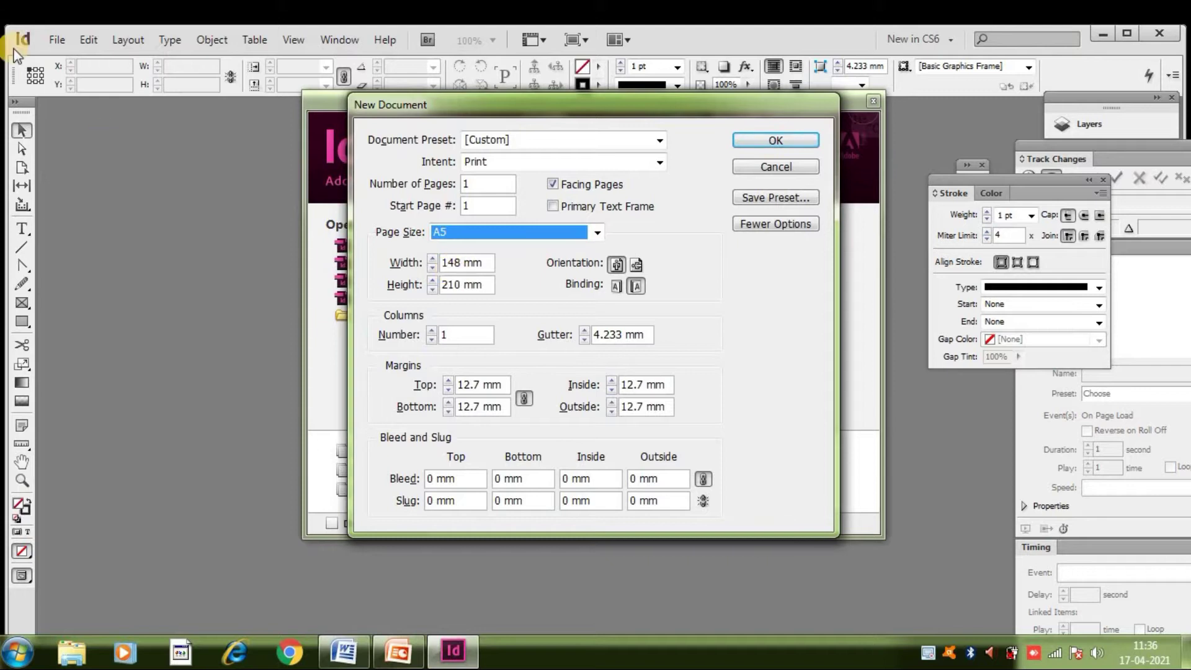
click(766, 166)
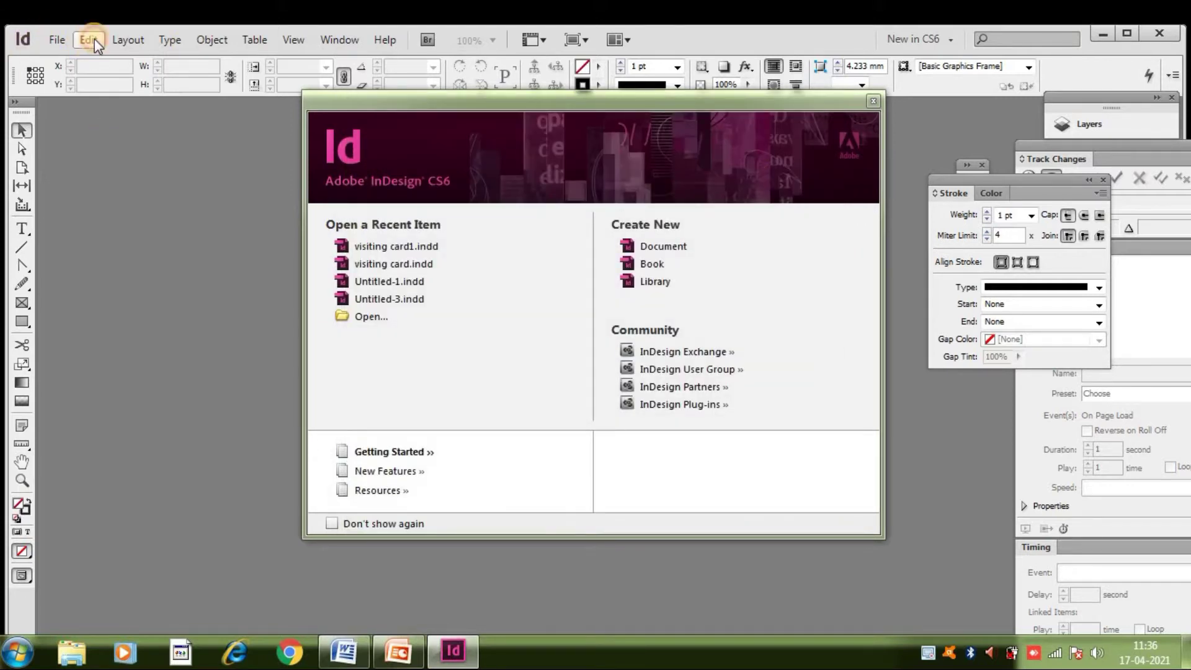
Set both the horizontal and vertical ruler units to Inches in the Units & Increments preferences
click(89, 40)
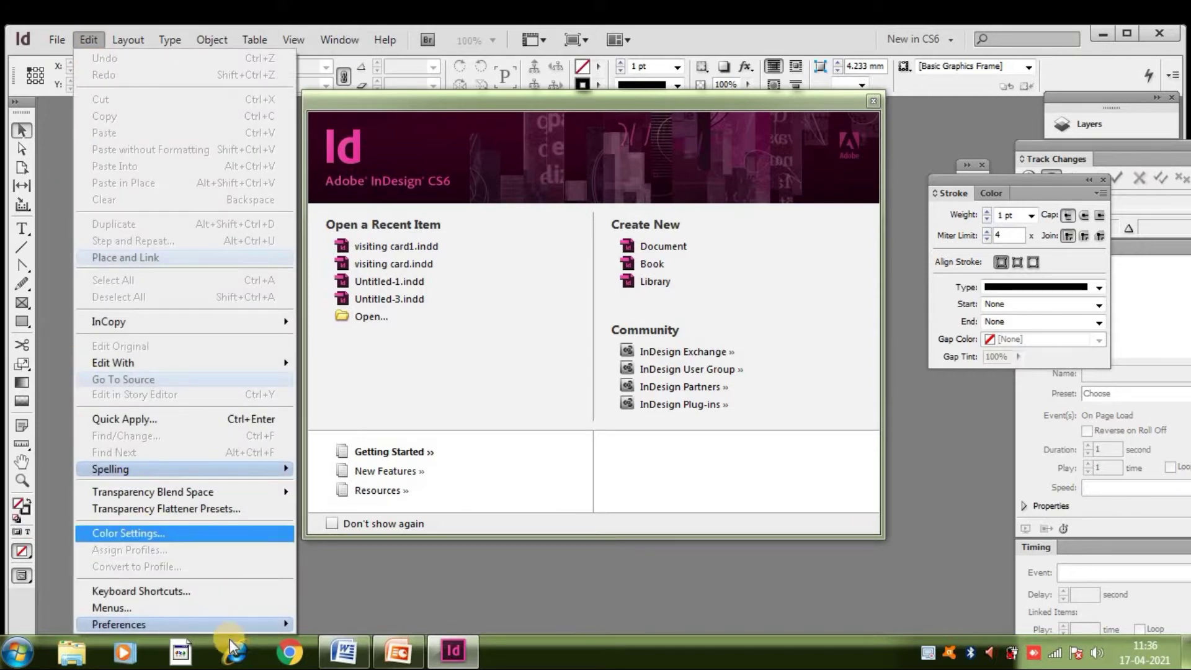
mouse_move(244, 623)
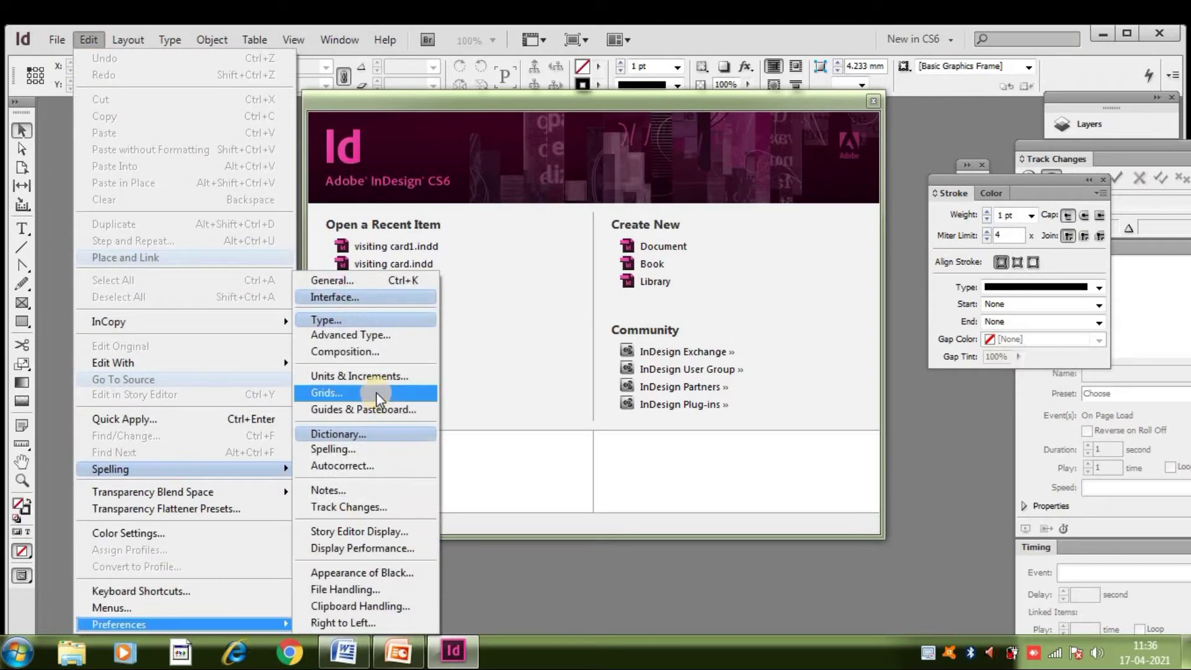
click(385, 374)
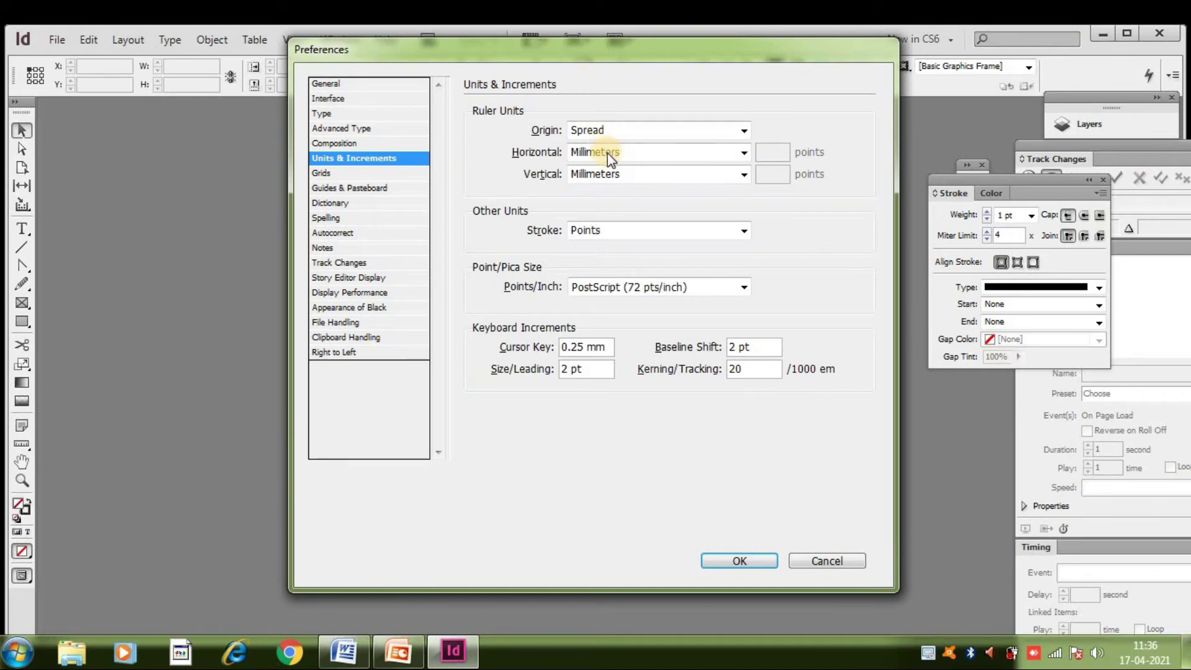
click(608, 152)
click(607, 198)
click(618, 176)
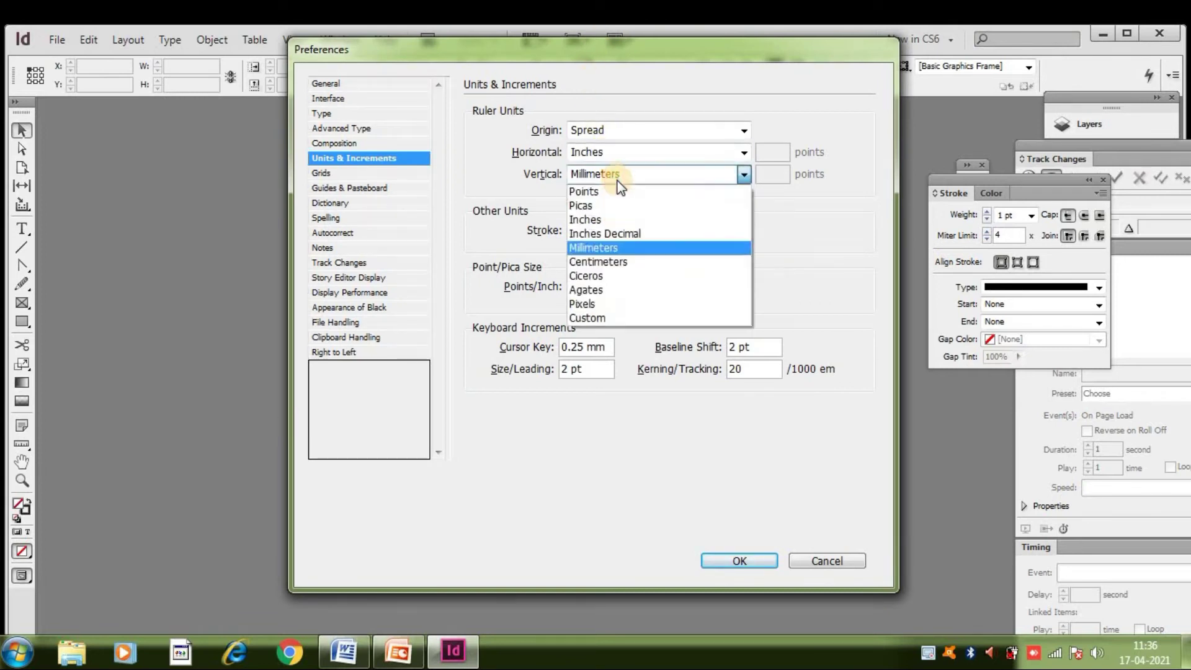
click(609, 220)
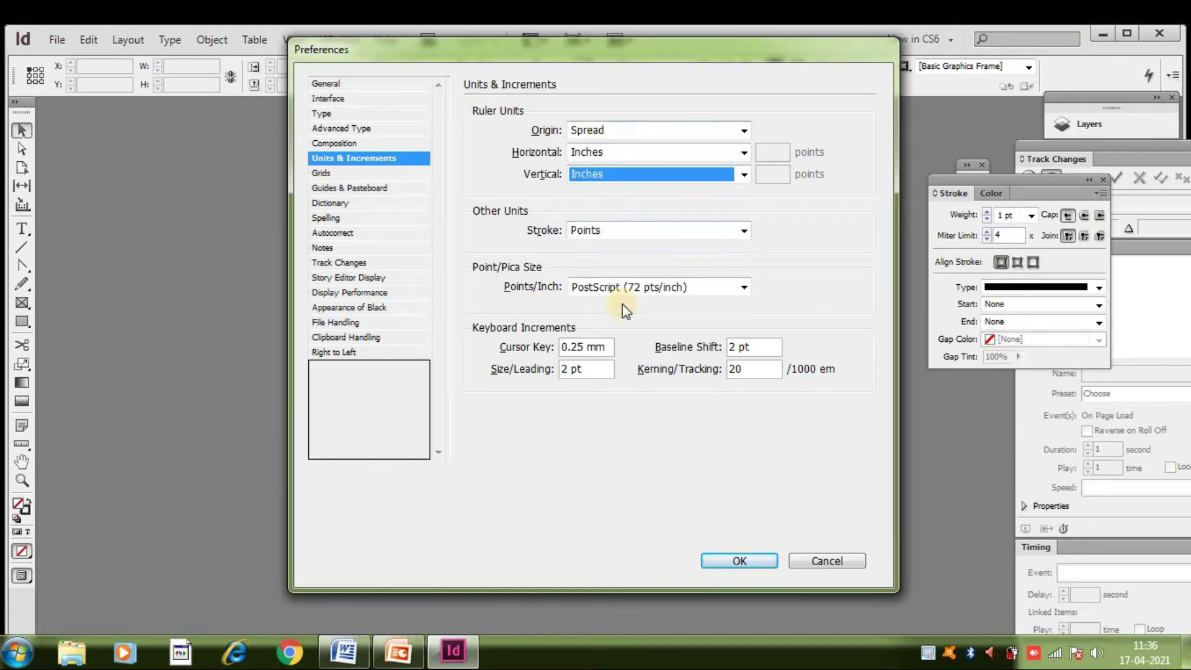
click(735, 561)
click(57, 37)
mouse_move(83, 60)
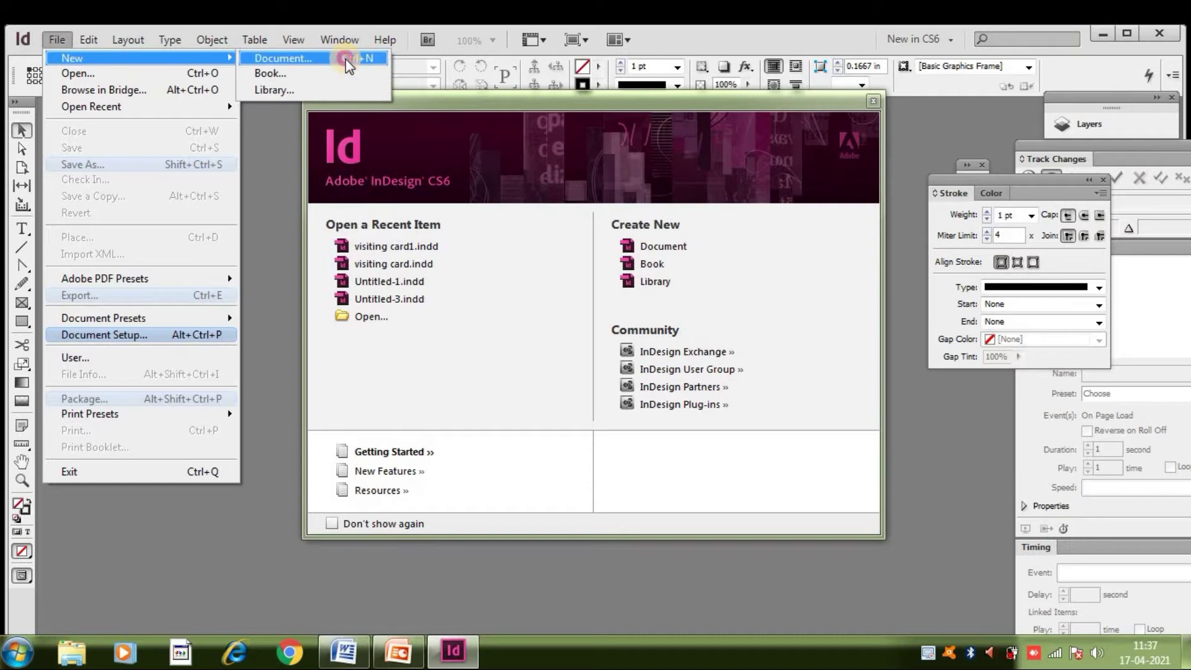
click(345, 59)
click(773, 146)
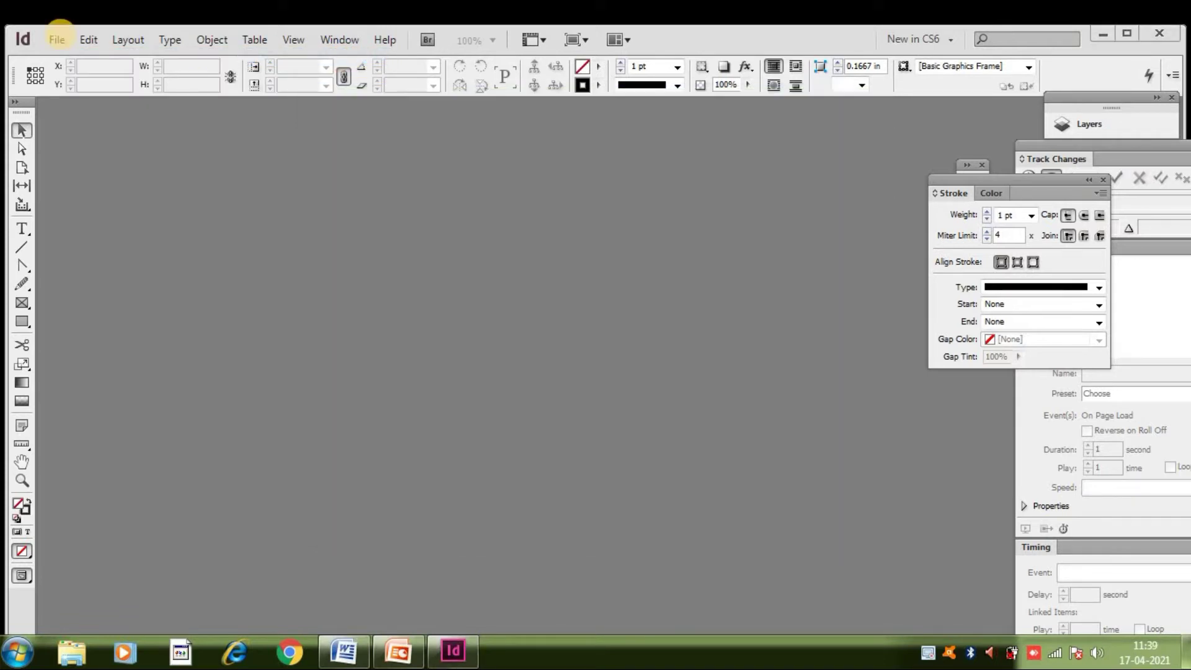
Create a new one-page A4 document with Print intent, portrait orientation, one column and 0.5 in margins
click(57, 39)
mouse_move(103, 59)
click(293, 62)
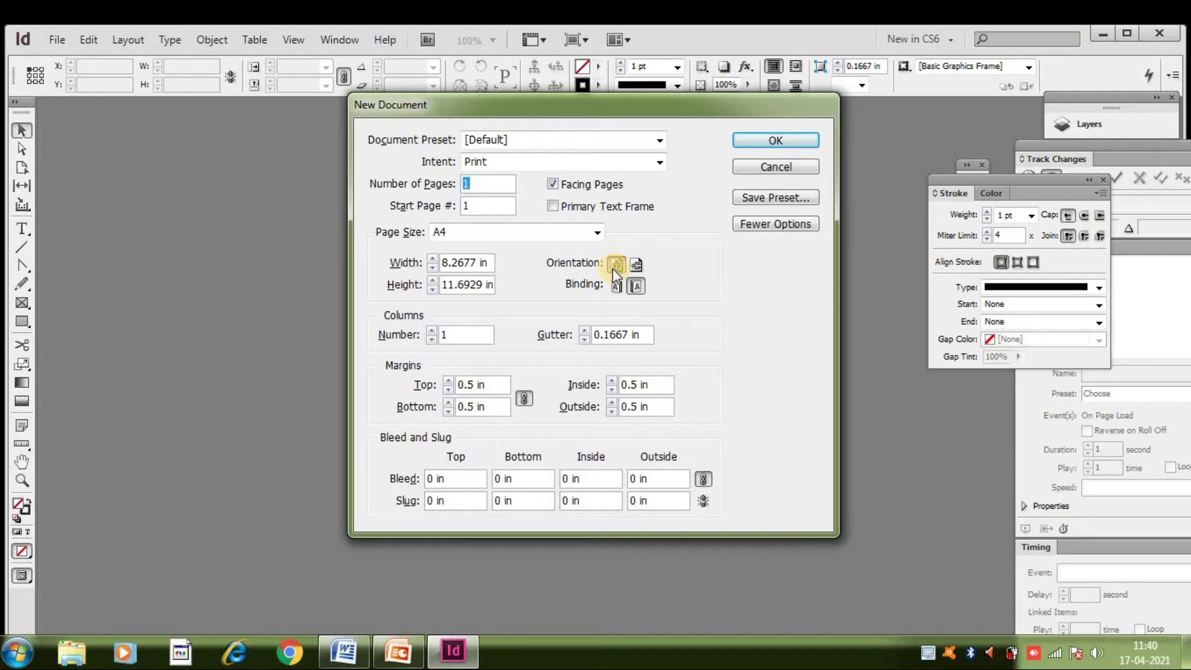
click(432, 330)
click(432, 340)
click(431, 331)
click(431, 331)
click(431, 340)
click(431, 340)
click(764, 138)
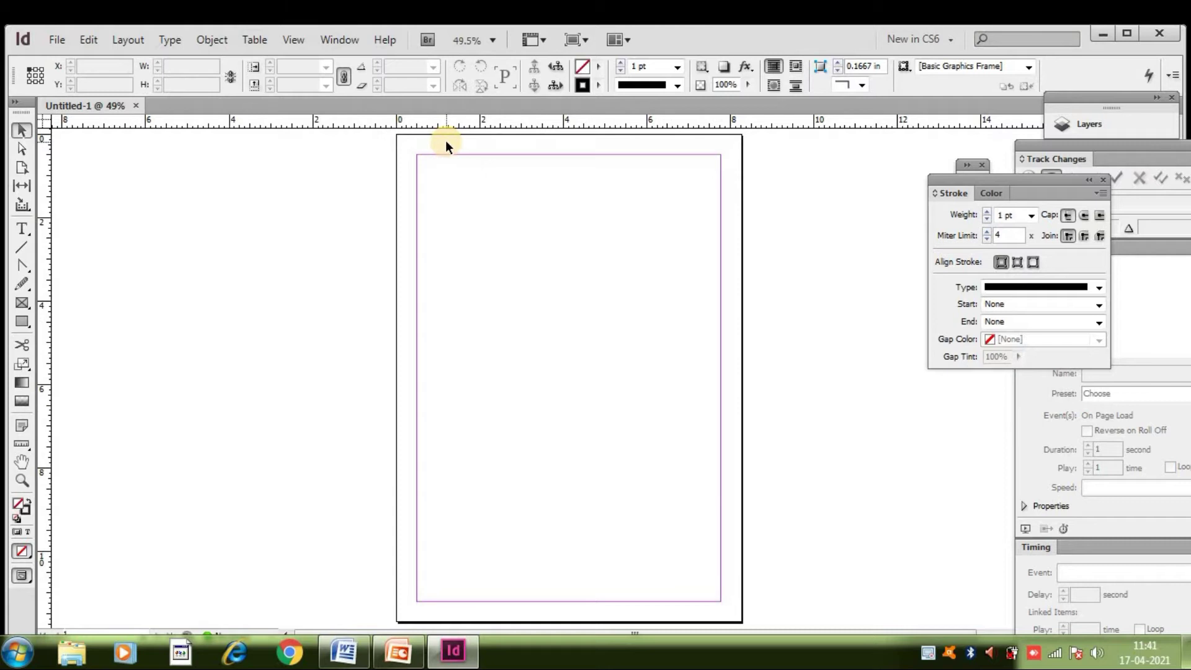
Zoom the document to 100% and bring the page's upper edge and margins into view
key(ctrl+2)
key(ctrl+1)
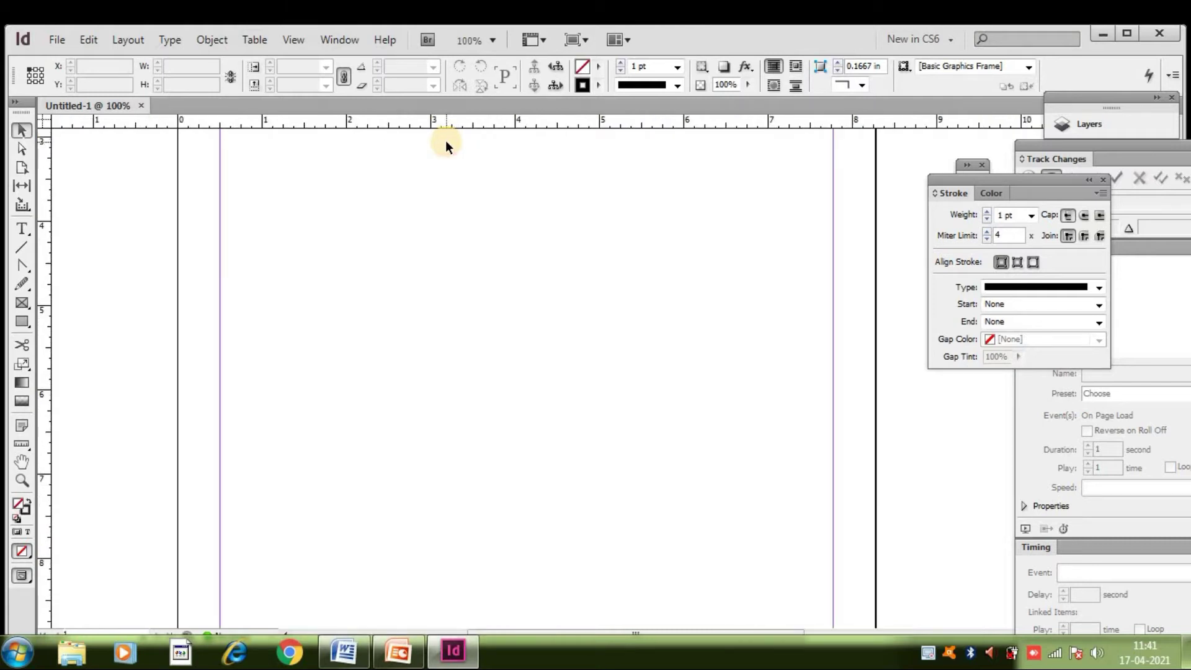
drag(457, 276, 471, 407)
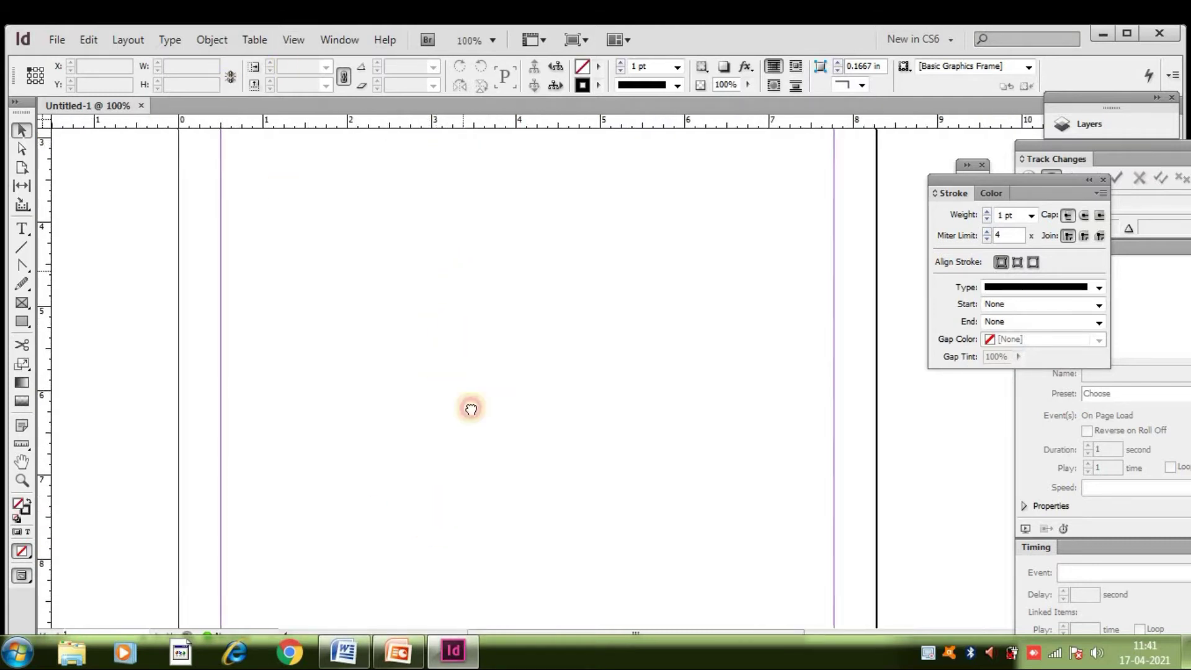
drag(467, 269, 435, 451)
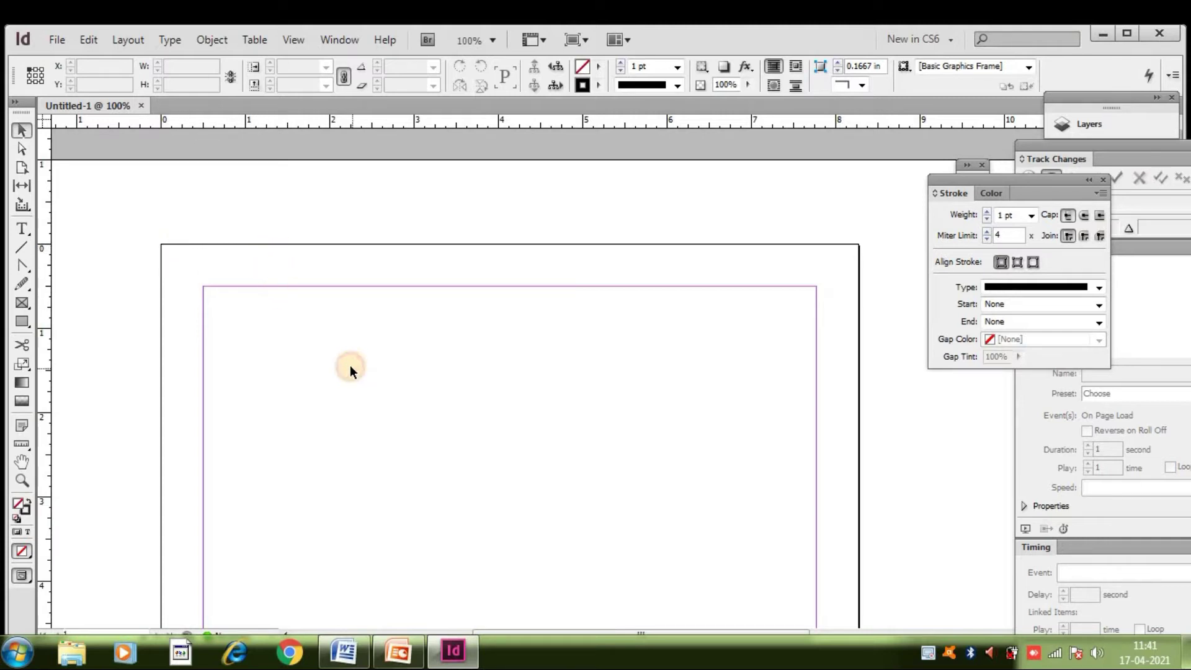
scroll(262, 339, down, 1)
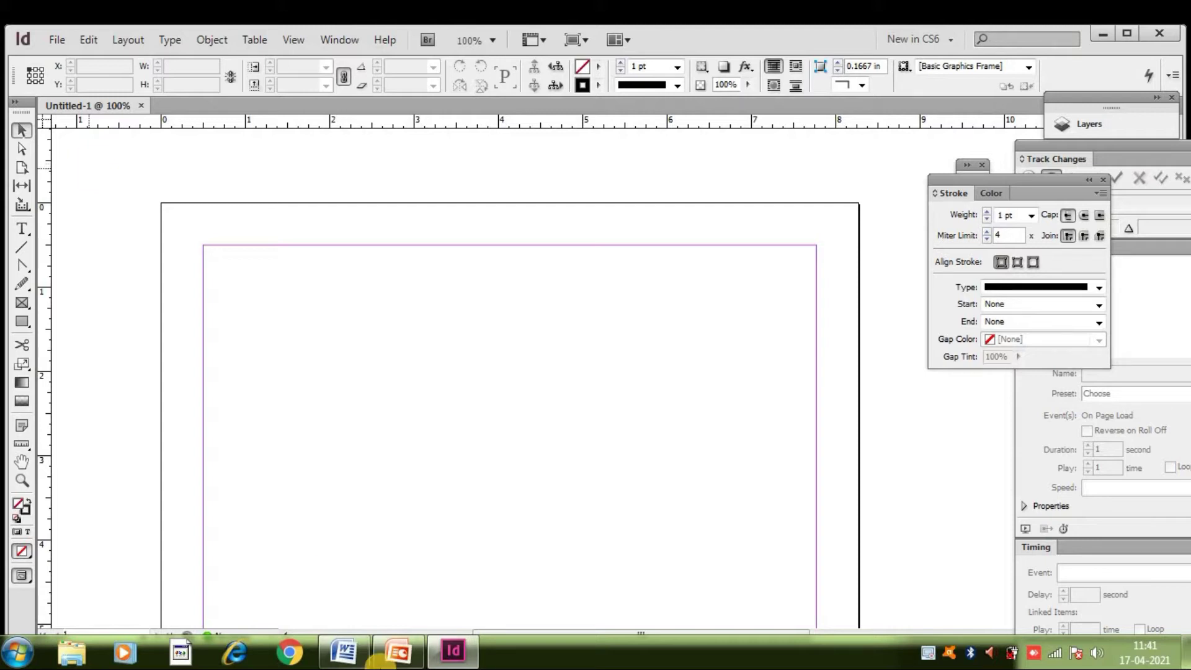
mouse_move(379, 658)
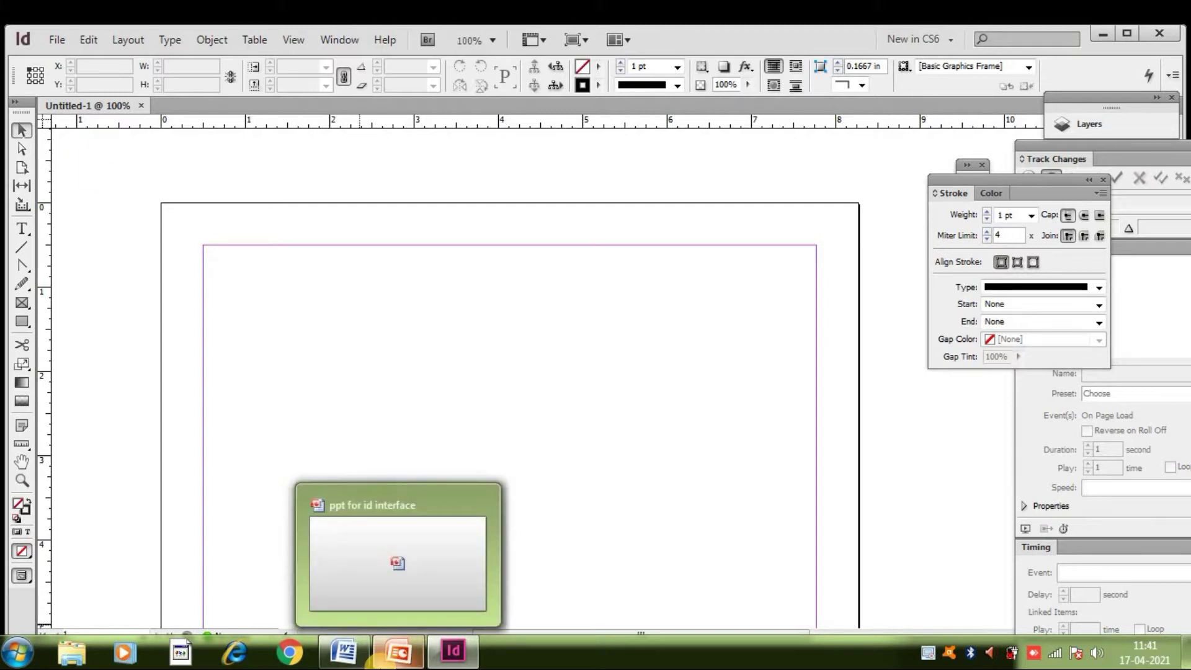
Change the document setup's intent to Digital Publishing and review the device page sizes offered for it
click(67, 46)
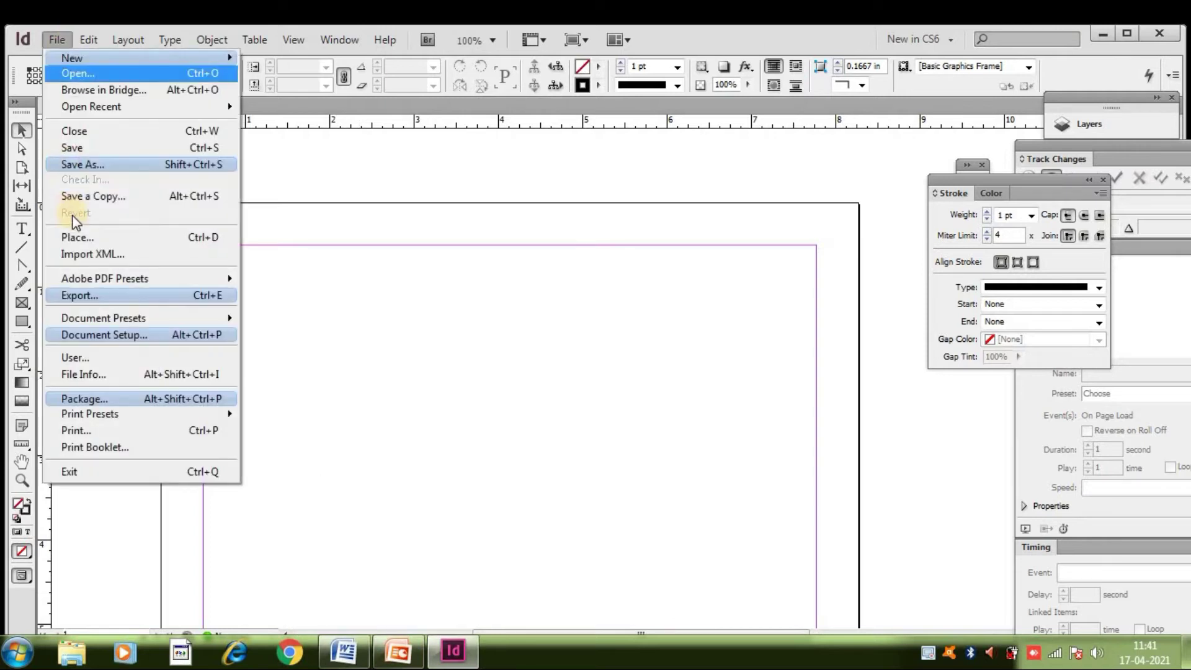
click(135, 337)
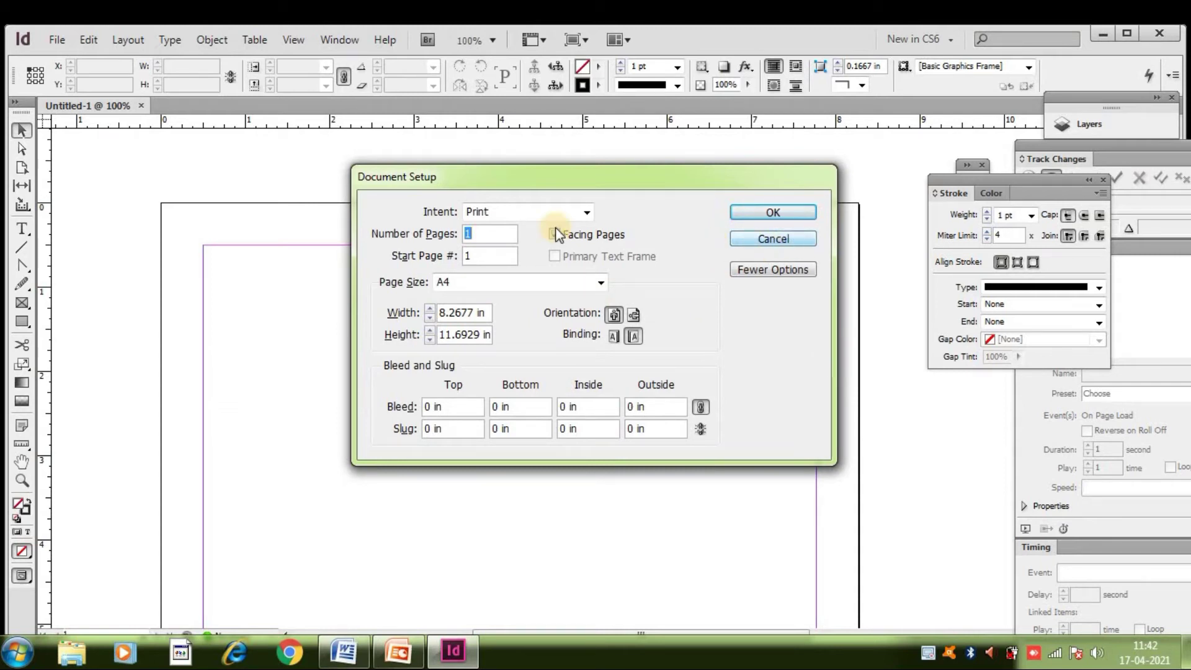
click(568, 206)
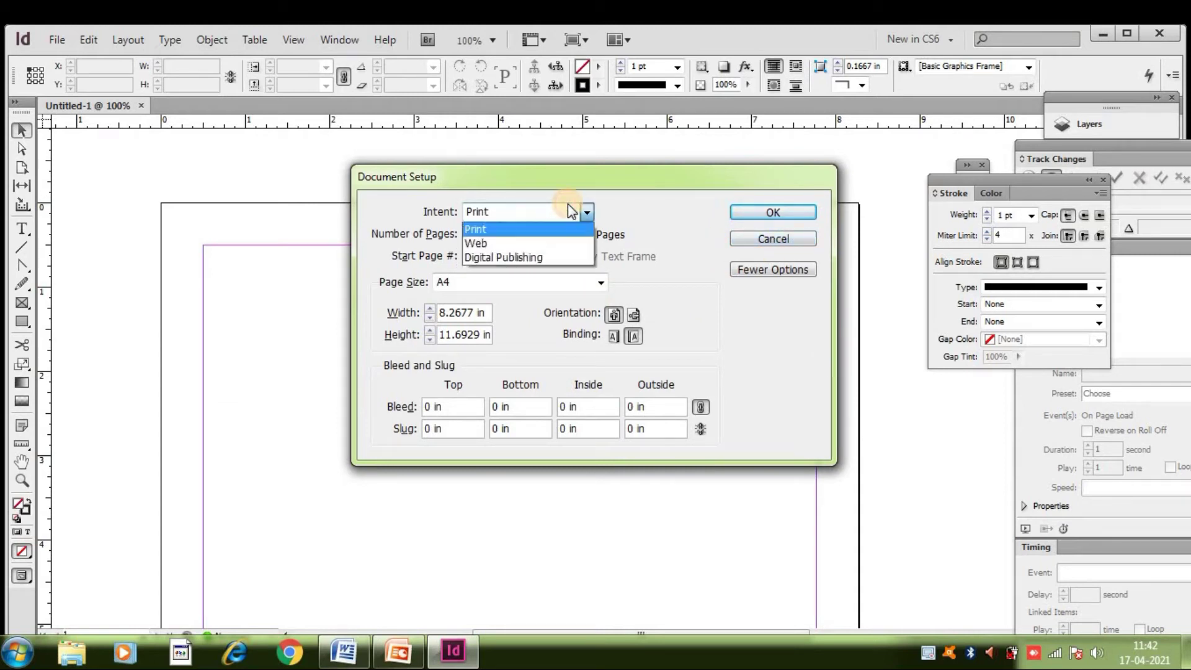
click(490, 258)
click(477, 284)
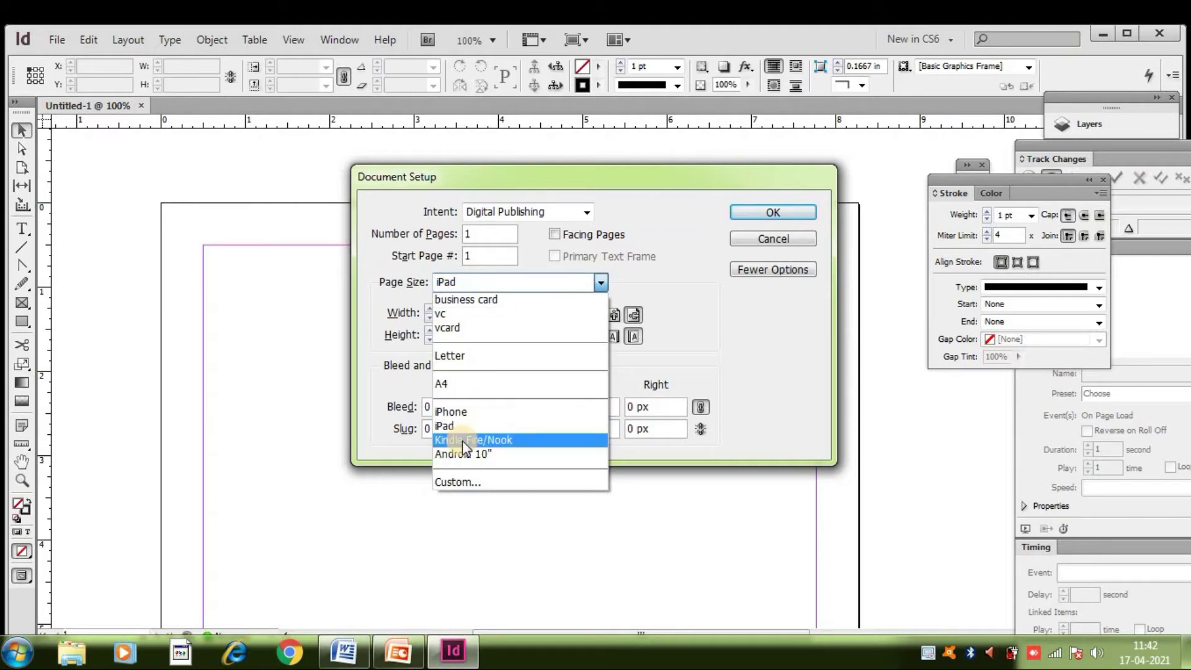
Change the document setup's intent to Web and review the pixel-based page sizes offered for it
click(488, 212)
click(489, 212)
click(482, 245)
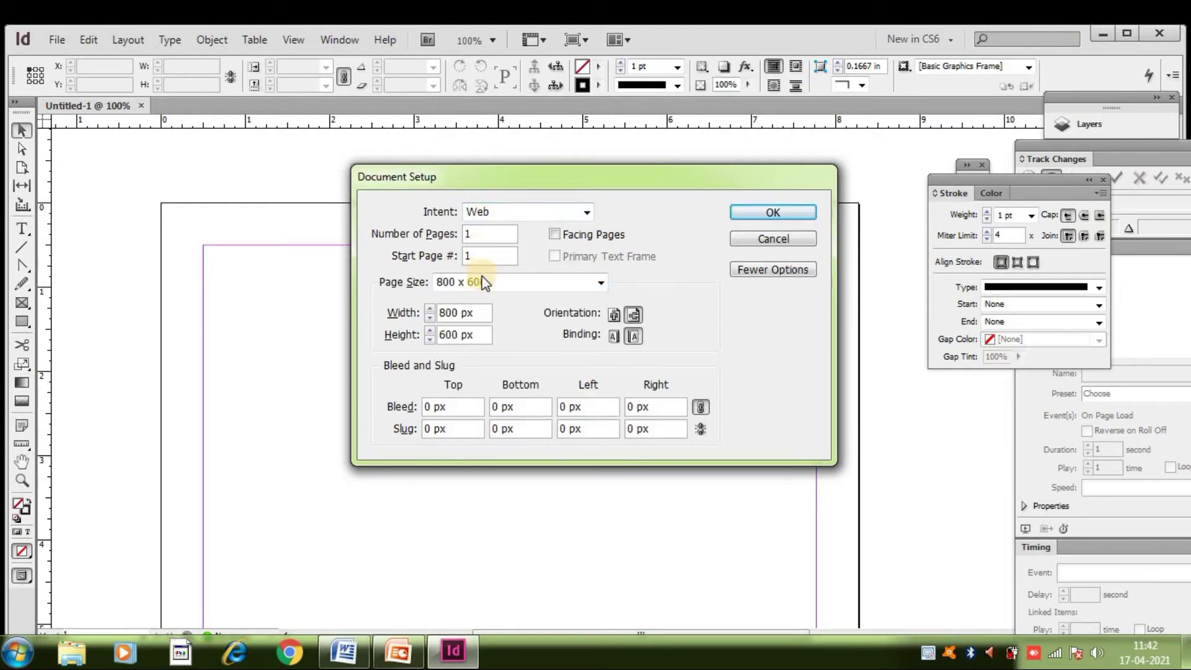
click(482, 281)
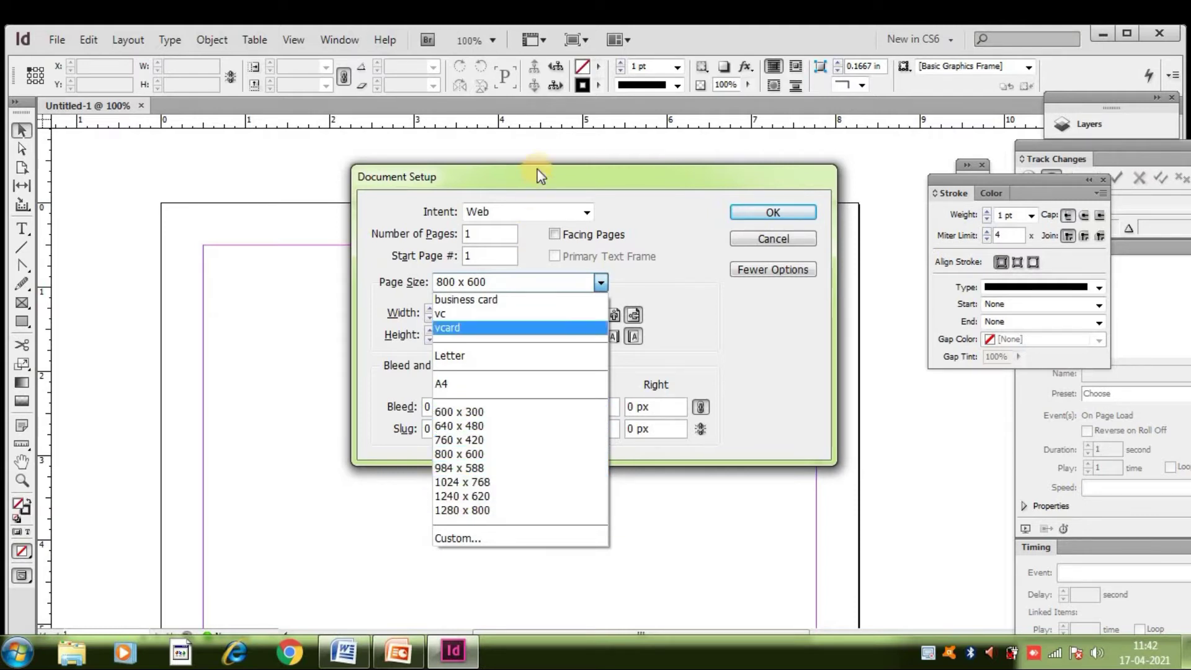
Return the document's intent to Print and set its page size to Letter
click(525, 214)
drag(524, 217, 516, 236)
click(516, 236)
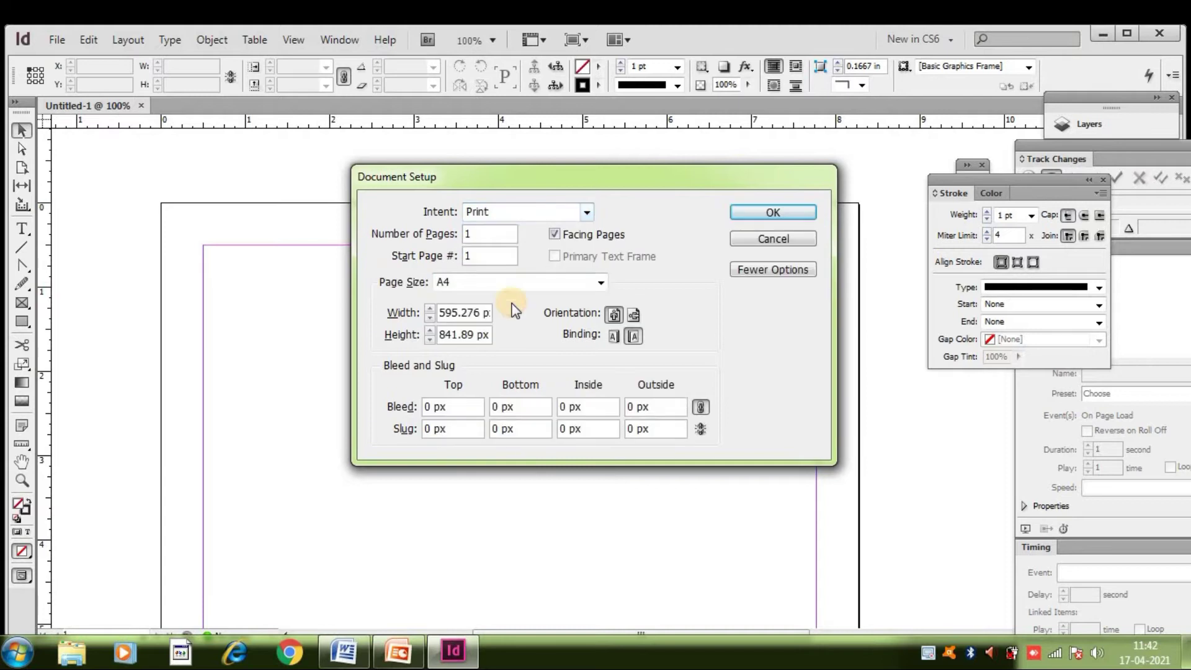
click(516, 280)
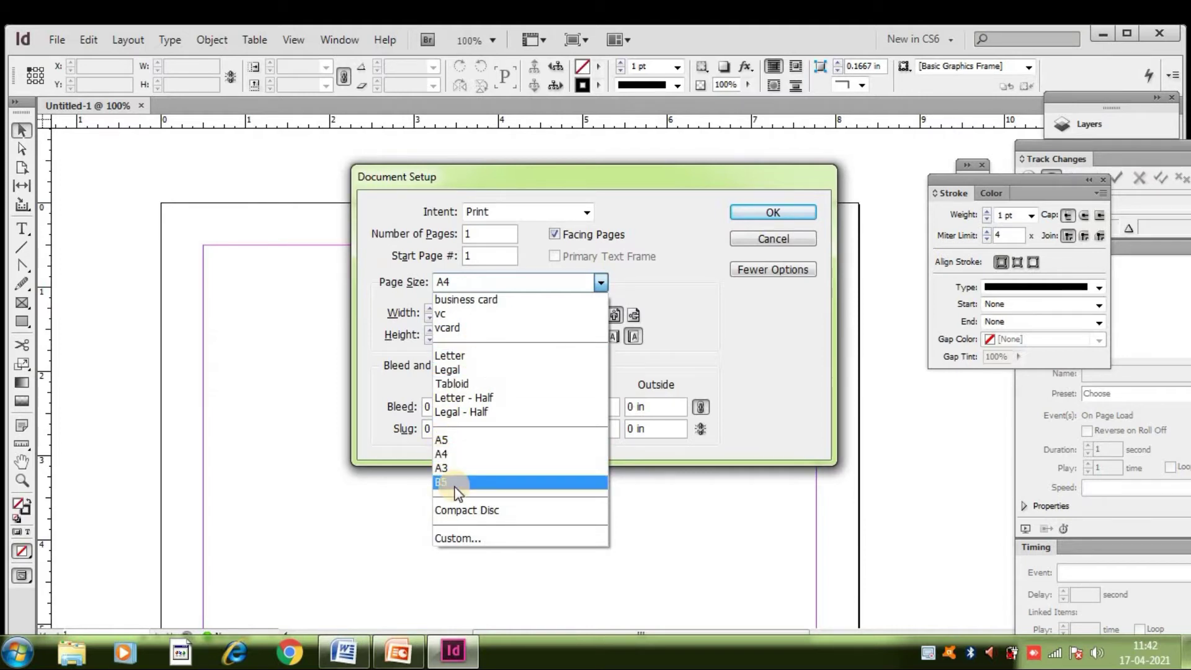
click(479, 359)
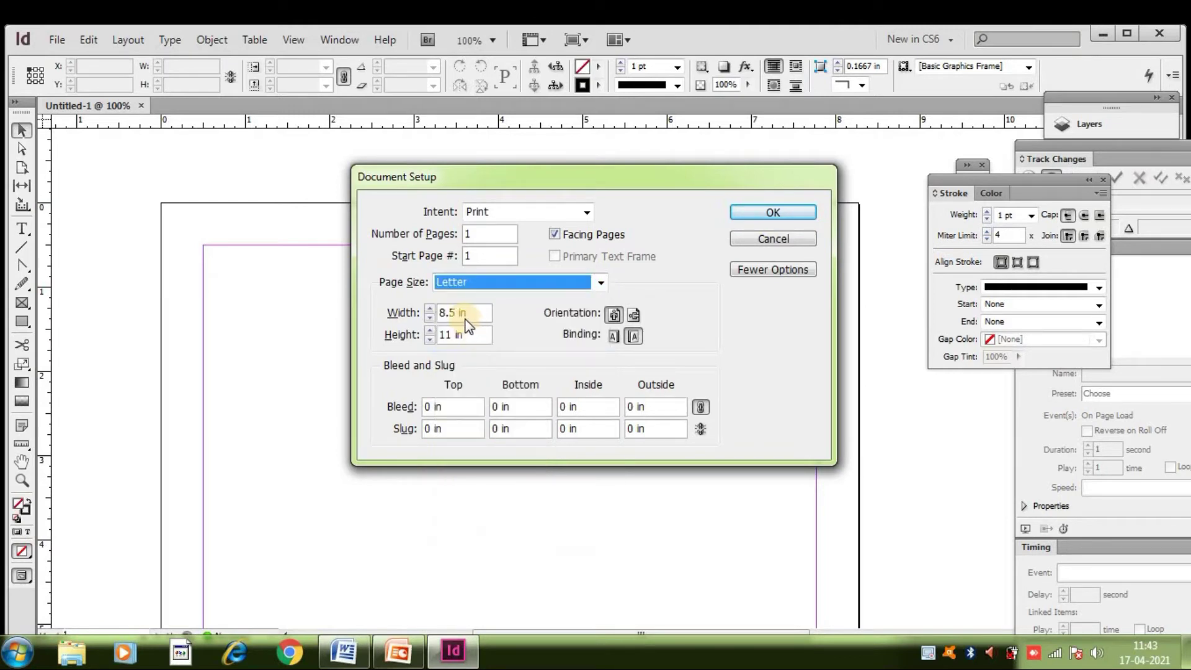
click(504, 277)
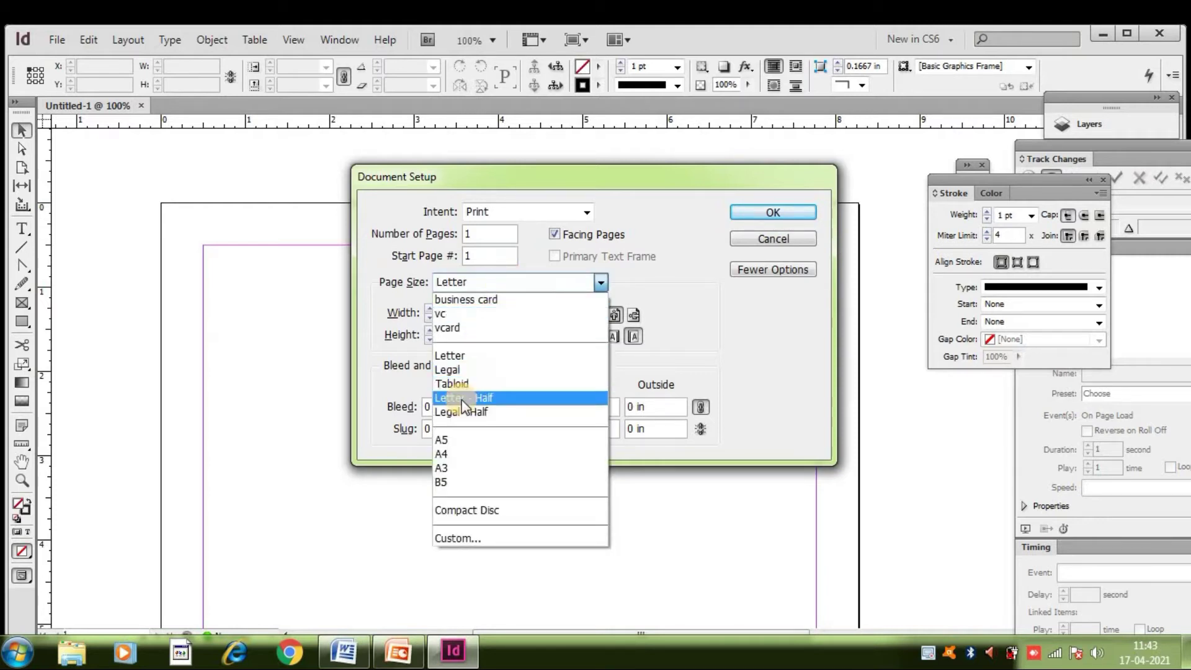
click(470, 358)
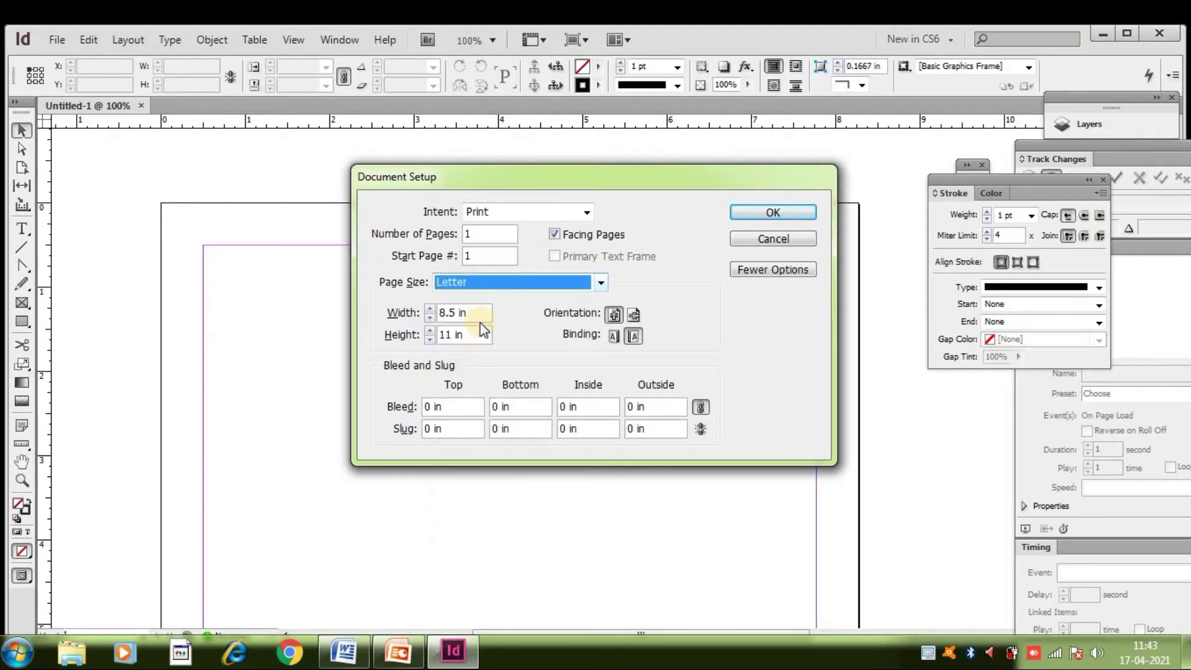
Try the Legal page size, then restore A4 and apply the document setup
click(481, 271)
click(462, 366)
click(481, 278)
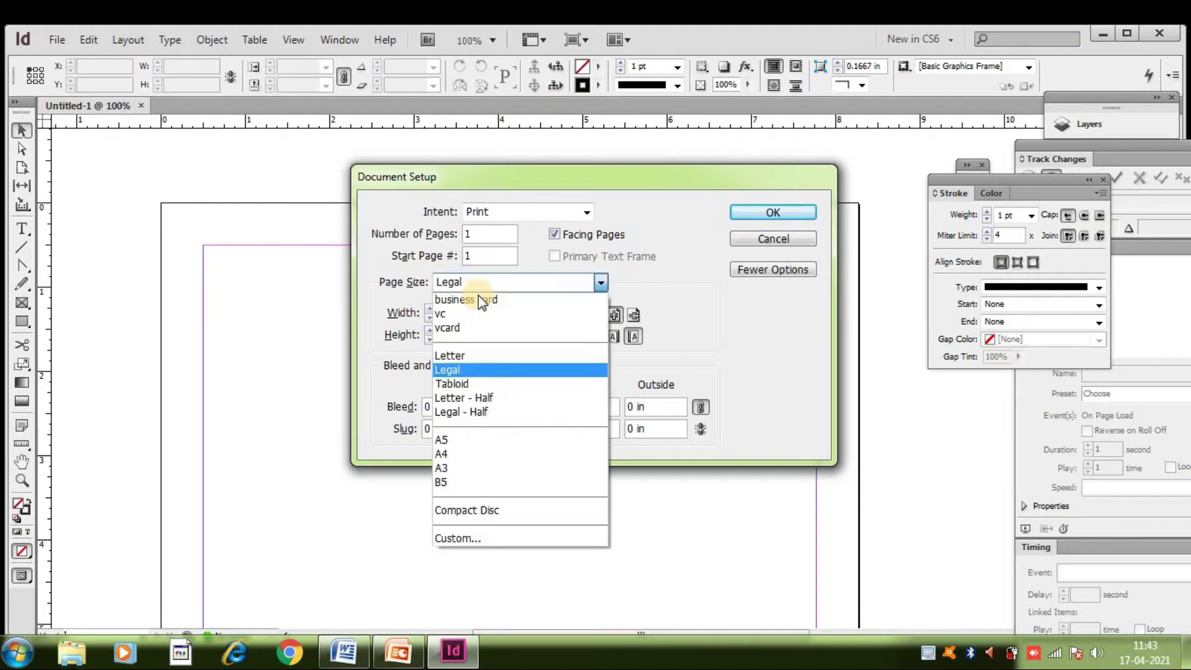
click(459, 456)
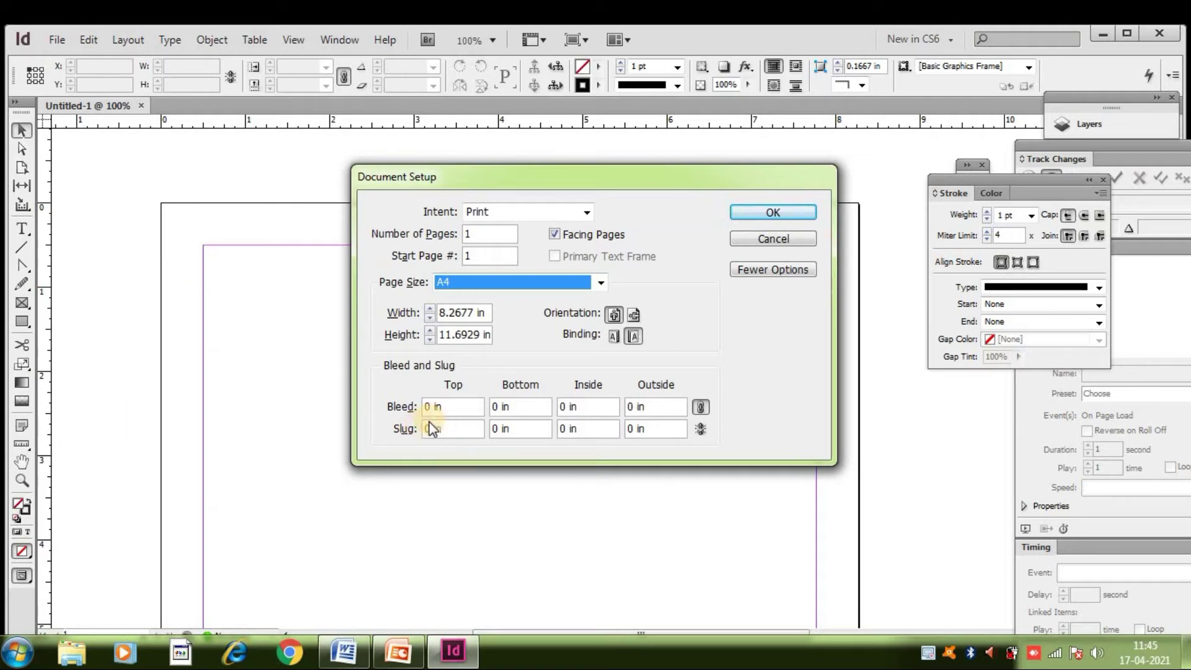
click(779, 209)
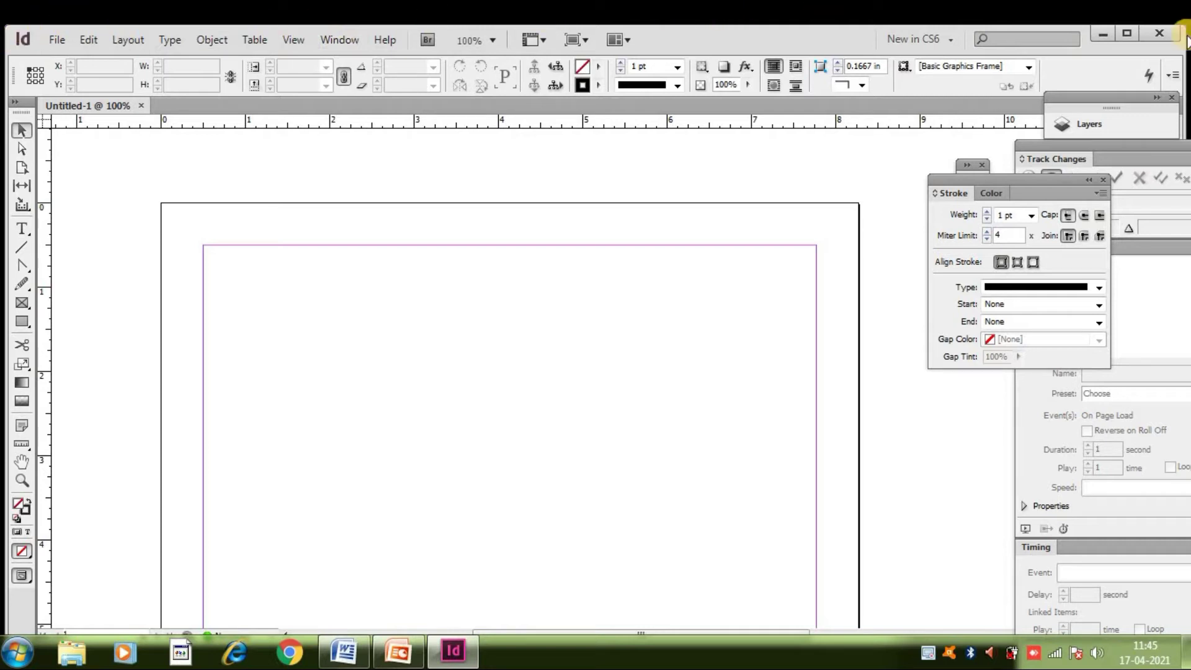
Arrange the toolbox in two columns
click(16, 101)
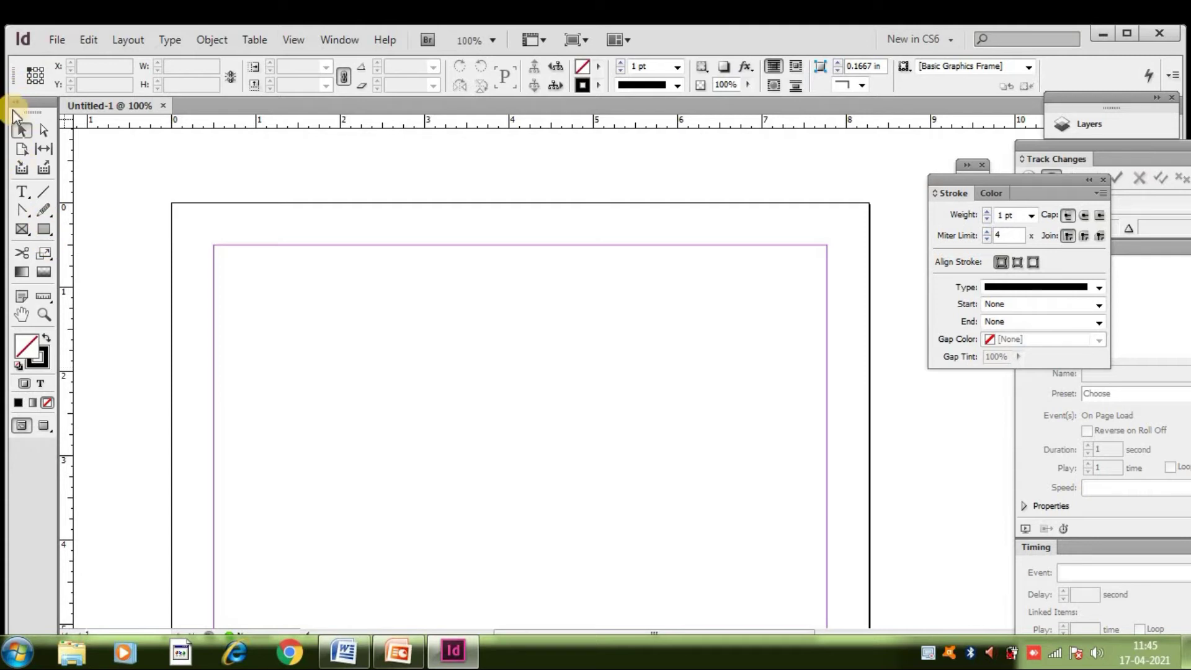
Return the toolbox to a single column and review the panels offered for display
click(15, 102)
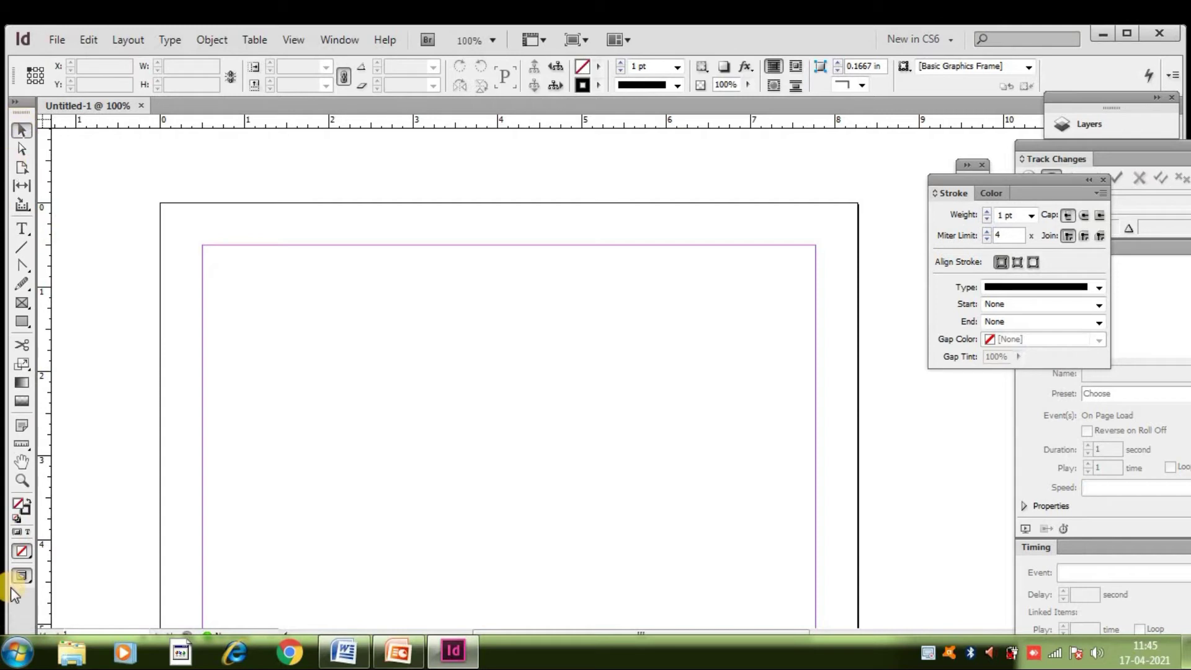
click(1146, 158)
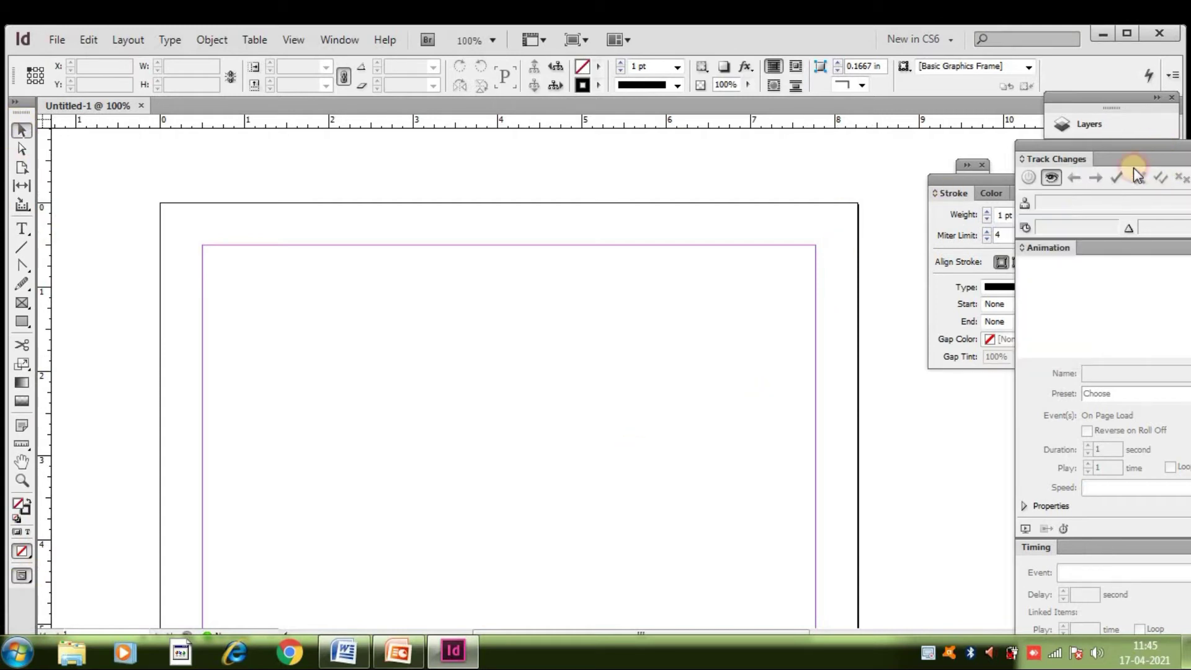
click(984, 178)
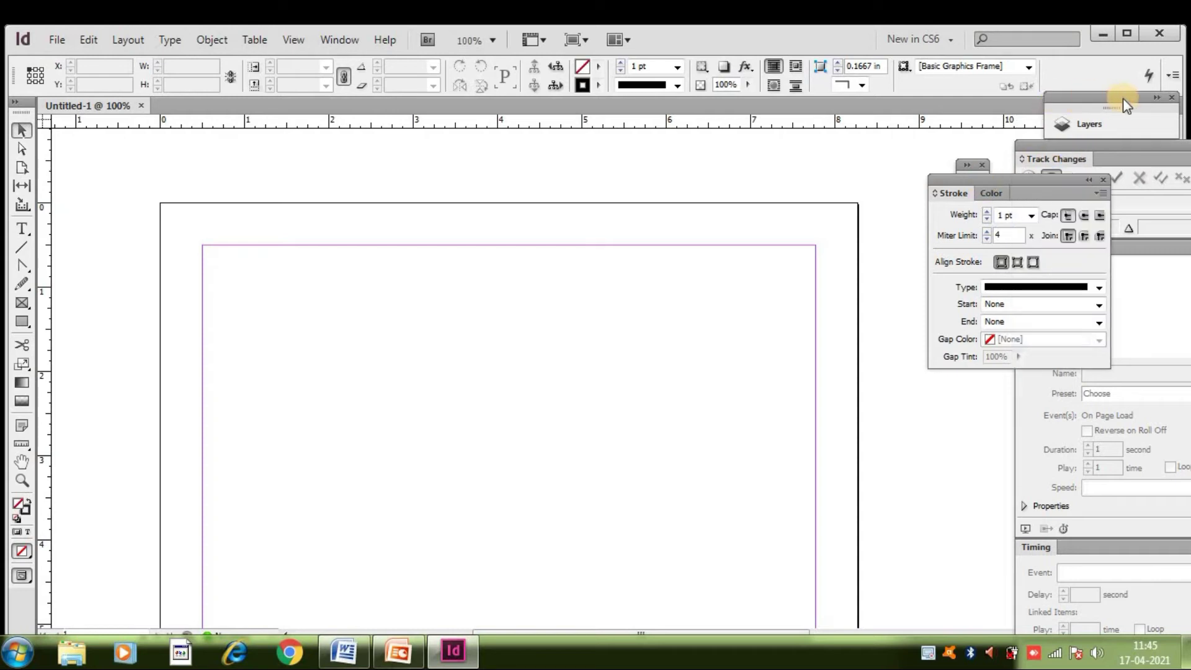
click(340, 41)
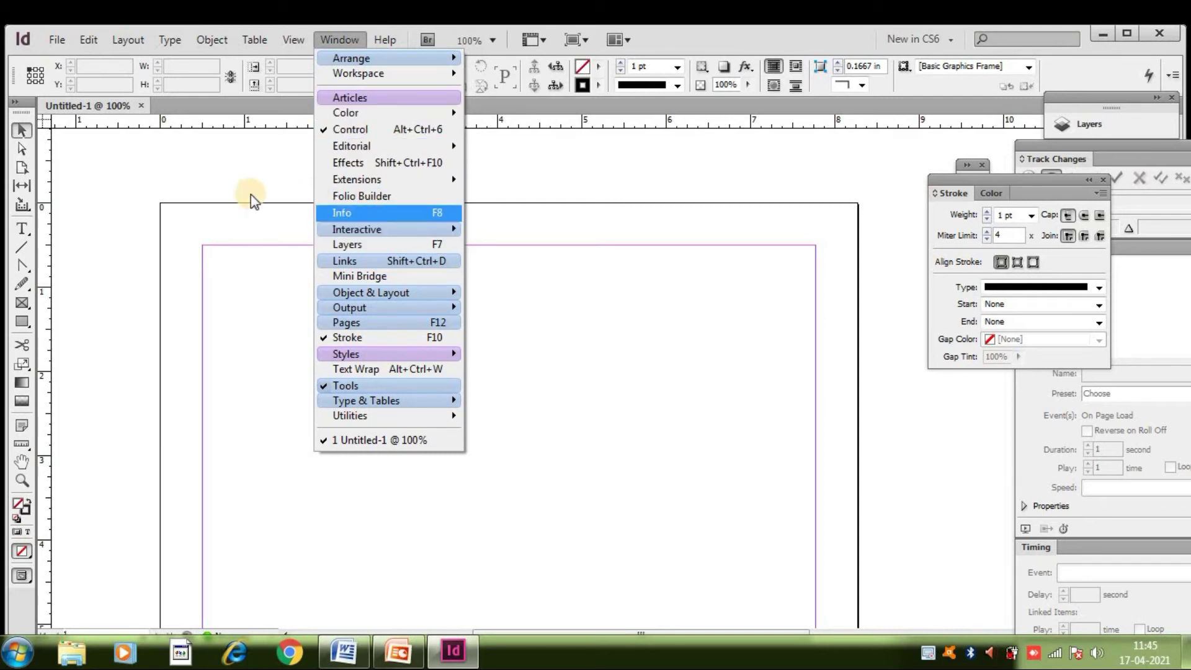
click(119, 193)
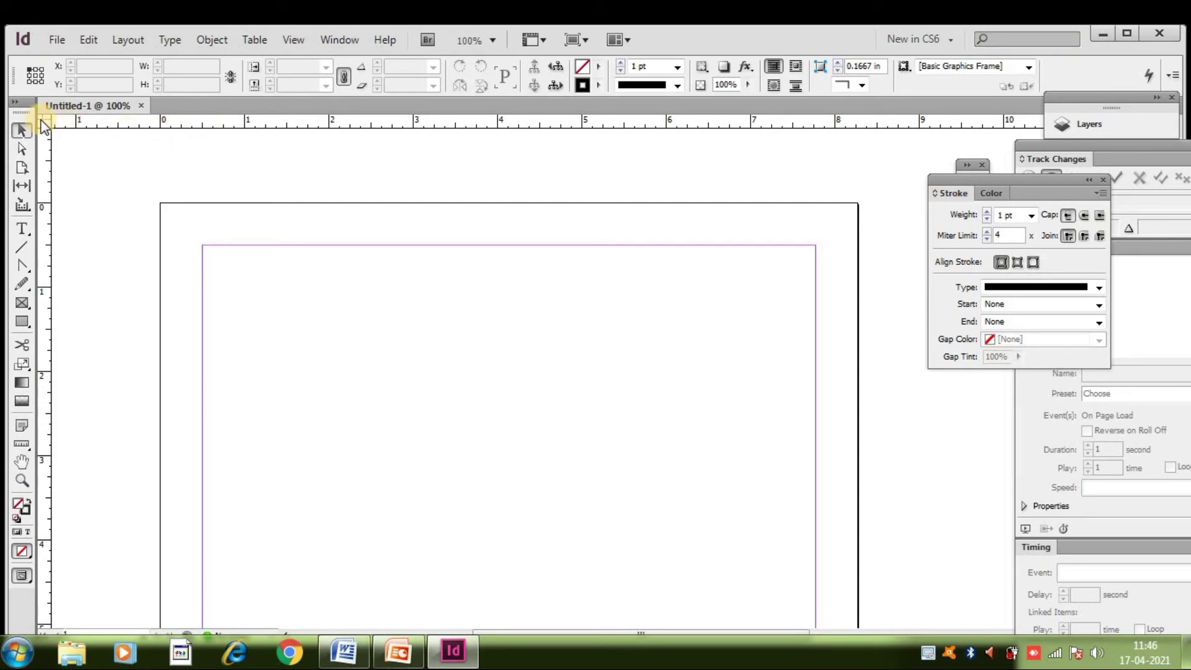
Move the ruler zero point to the upper-left corner of the page margins and inspect the page around it
drag(41, 122, 202, 241)
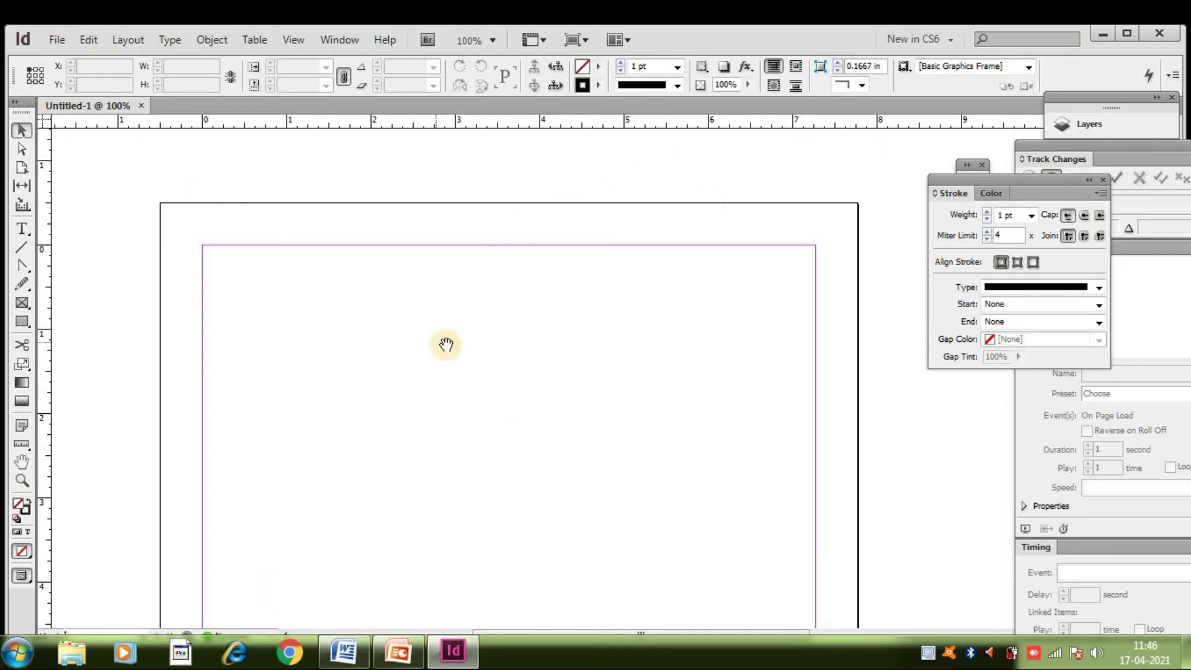
drag(509, 421, 505, 287)
mouse_move(478, 470)
mouse_down()
mouse_move(475, 325)
mouse_move(492, 284)
mouse_move(463, 474)
mouse_up()
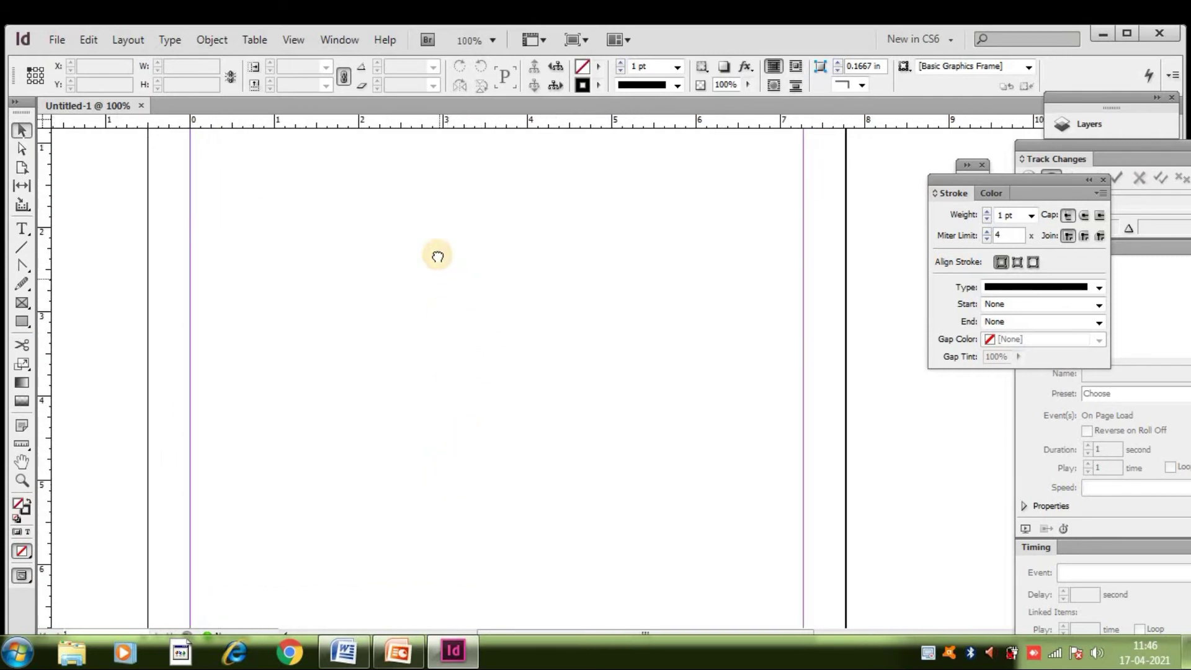
drag(436, 255, 529, 473)
drag(526, 404, 614, 380)
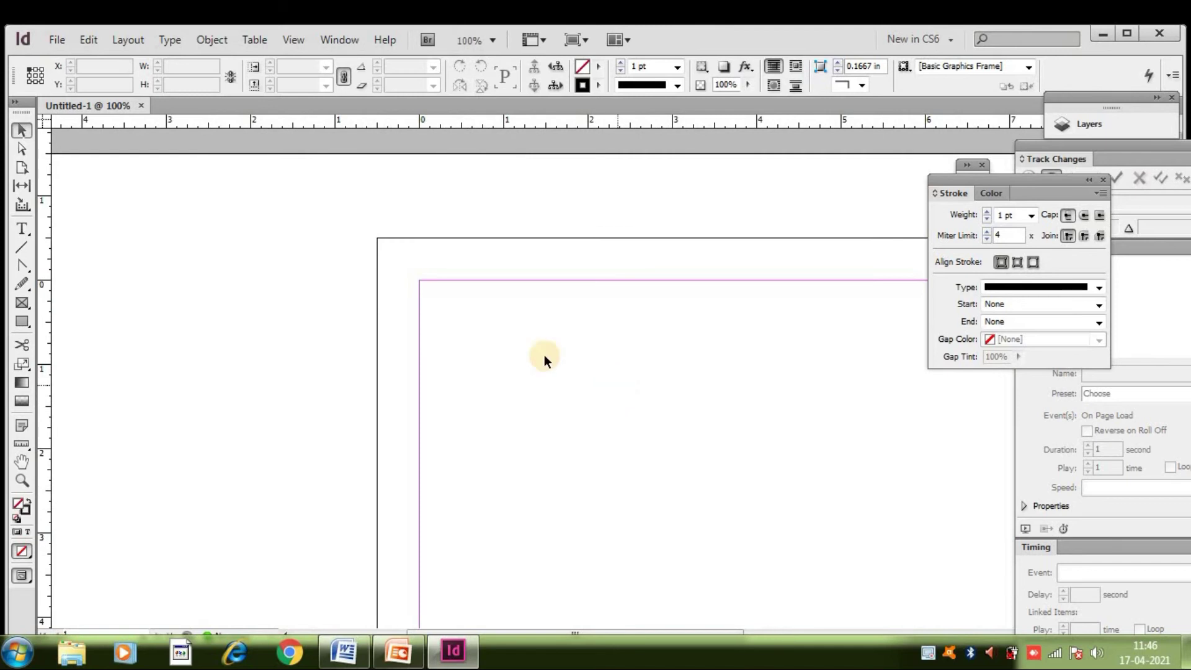
drag(493, 343, 370, 257)
drag(622, 388, 628, 347)
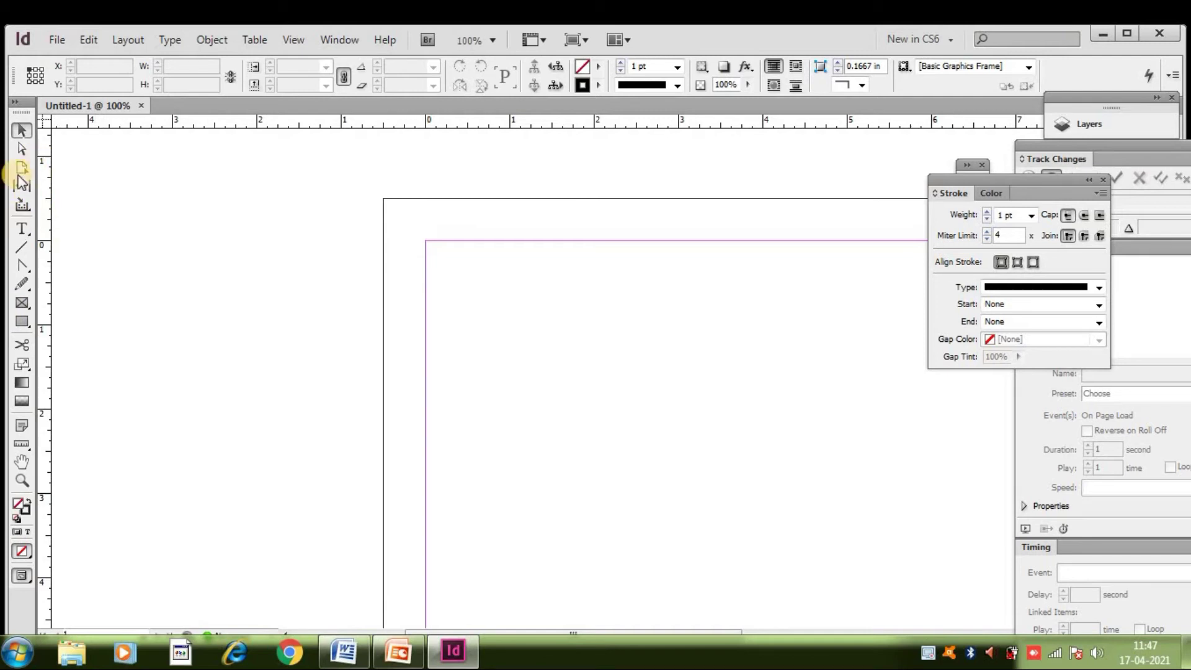
Draw a rectangle about 1.54 by 1.26 in and, below it, an ellipse about 2.64 by 1.1 in on the pasteboard beside the page
click(21, 321)
drag(138, 218, 268, 321)
click(23, 322)
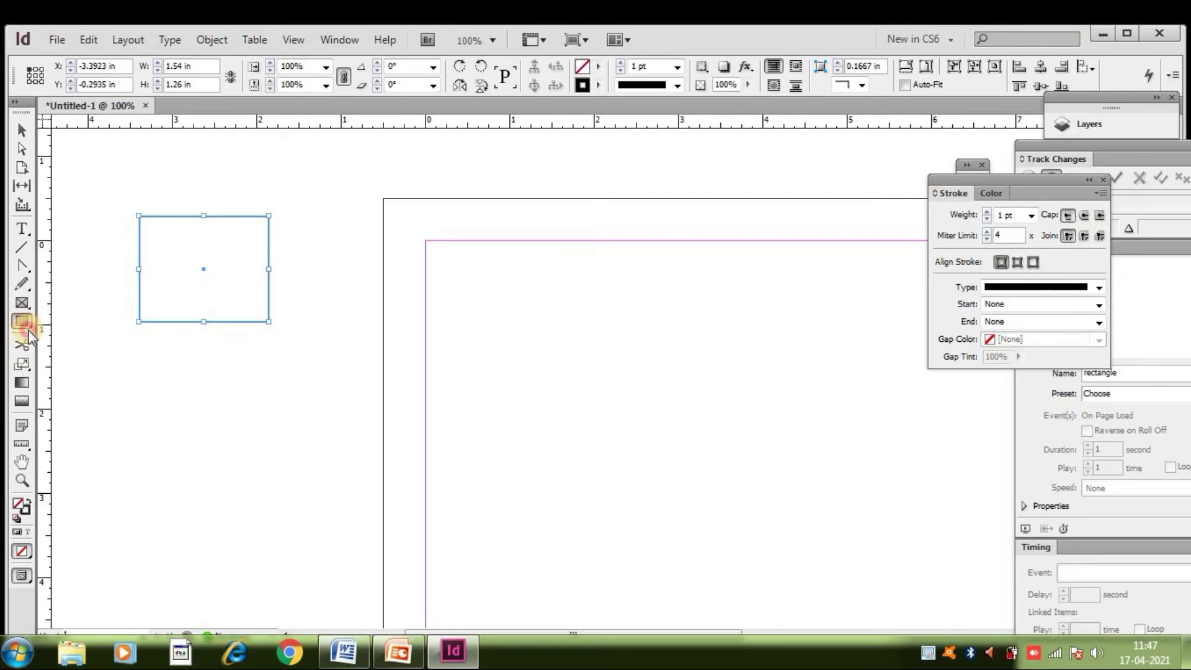
click(93, 338)
drag(123, 362, 358, 459)
Move the ellipse from the pasteboard onto the upper part of the page, leaving the rectangle where it is
click(22, 130)
drag(186, 385, 592, 292)
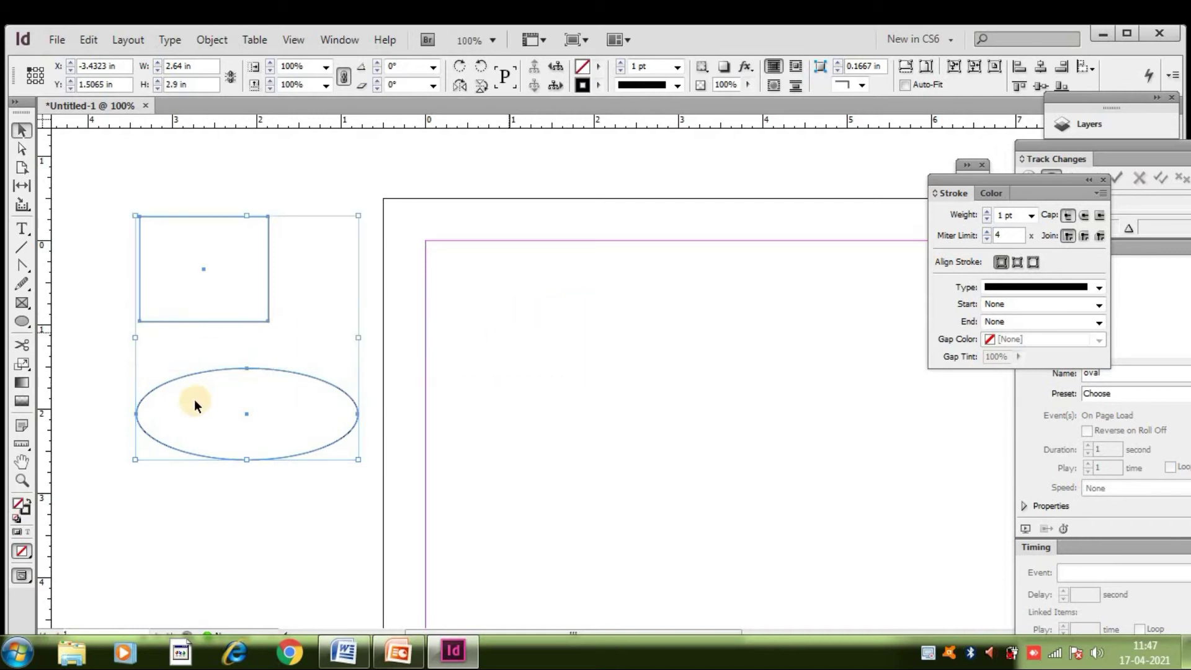
click(155, 501)
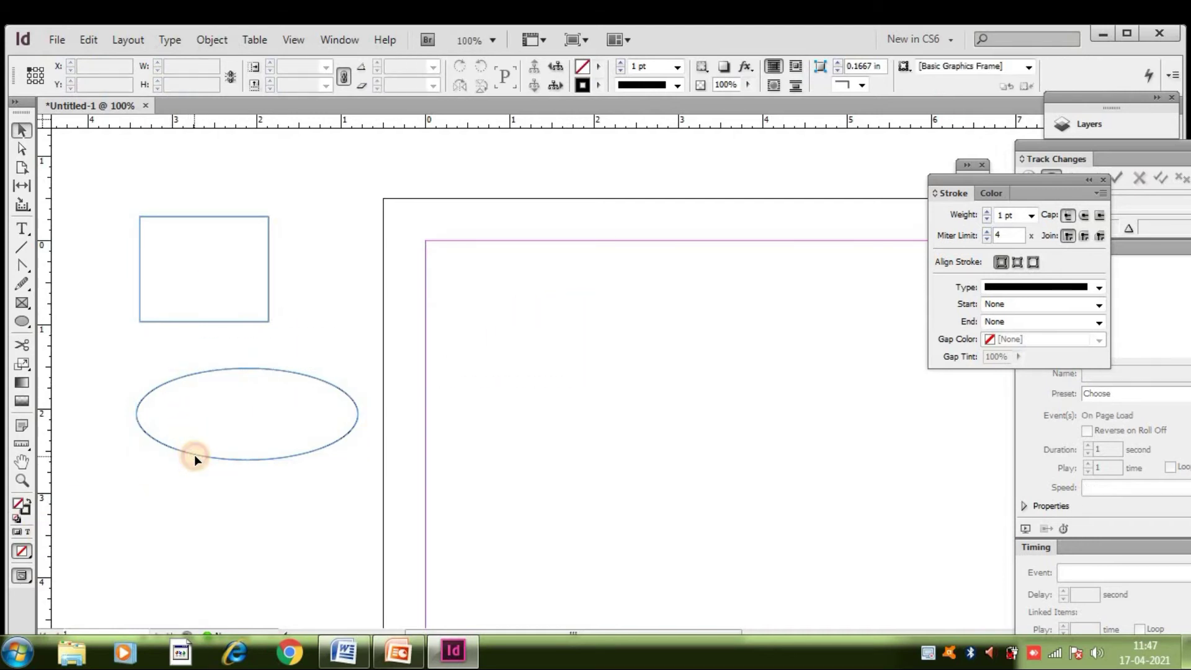
click(195, 455)
drag(194, 456, 627, 375)
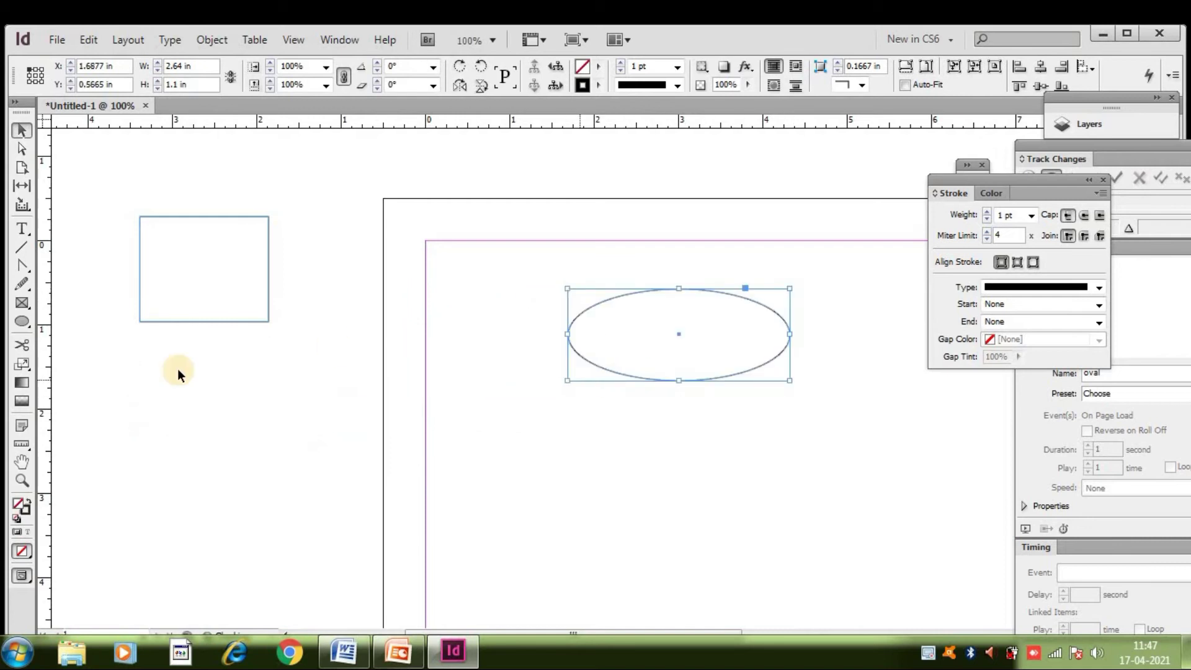
click(177, 368)
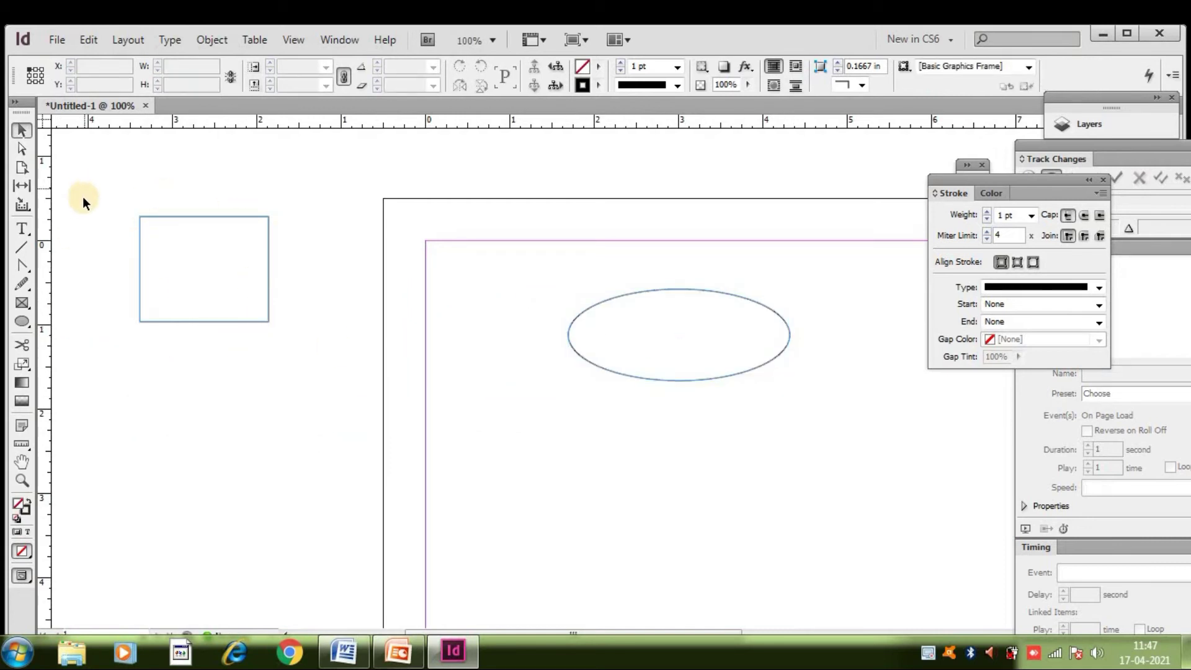
Draw a hexagon about 2.64 by 2.02 in on the page below the ellipse with the Polygon tool
drag(22, 320, 56, 358)
drag(530, 411, 752, 582)
click(20, 131)
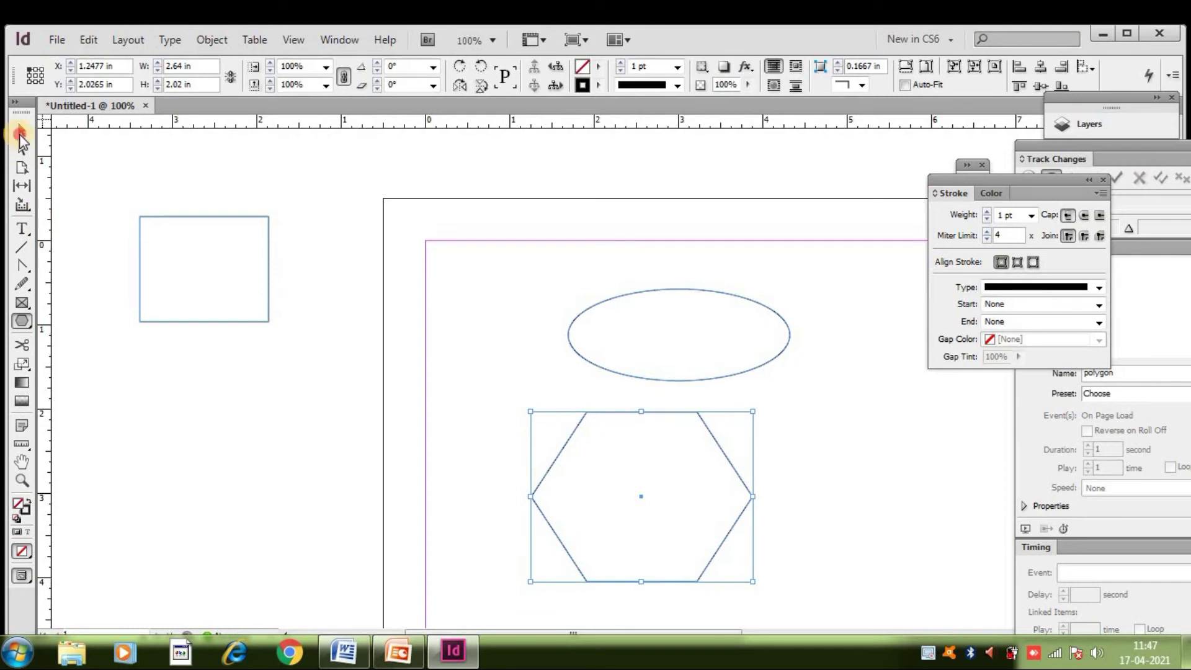
click(316, 498)
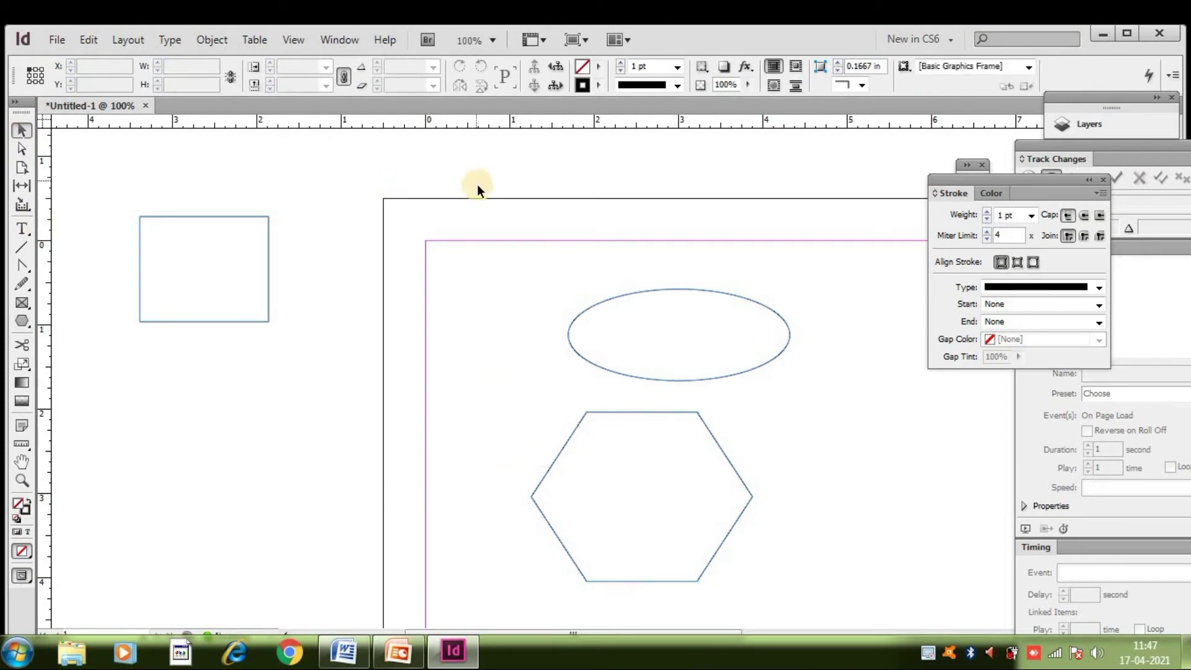
Move the rectangle from the pasteboard onto the page, just below the hexagon
click(346, 239)
drag(346, 239, 277, 236)
drag(259, 215, 683, 604)
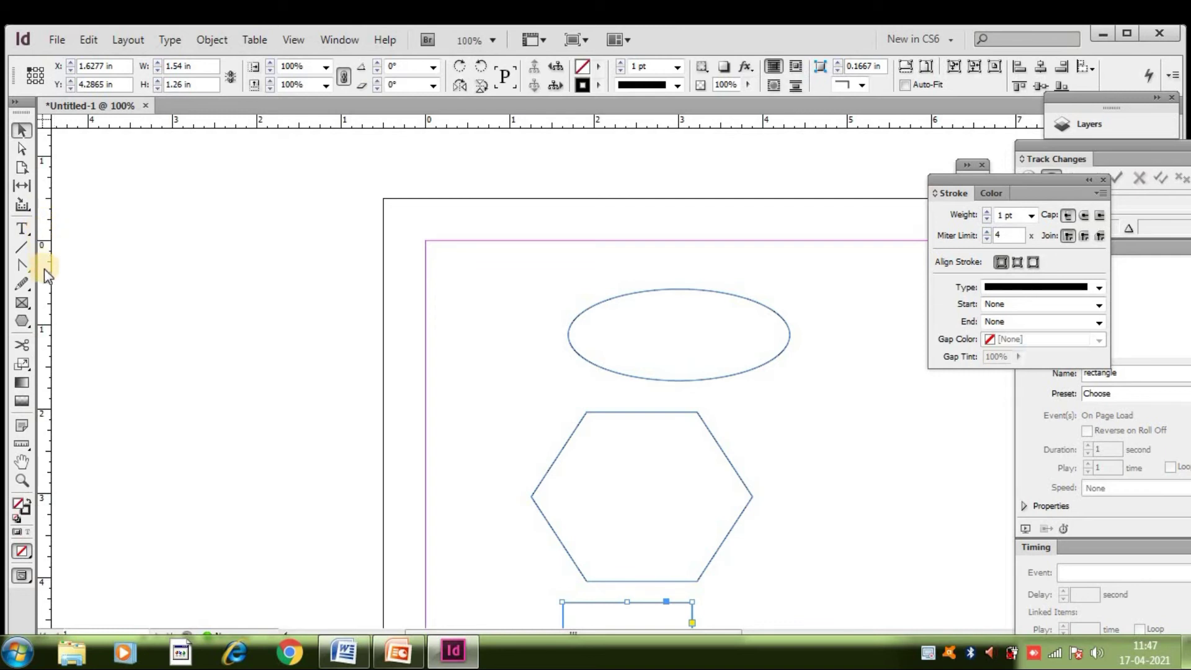
Place a vertical ruler guide at the hexagon's leftmost corner and a horizontal guide along the ellipse's upper edge
drag(44, 274, 531, 324)
drag(527, 123, 542, 287)
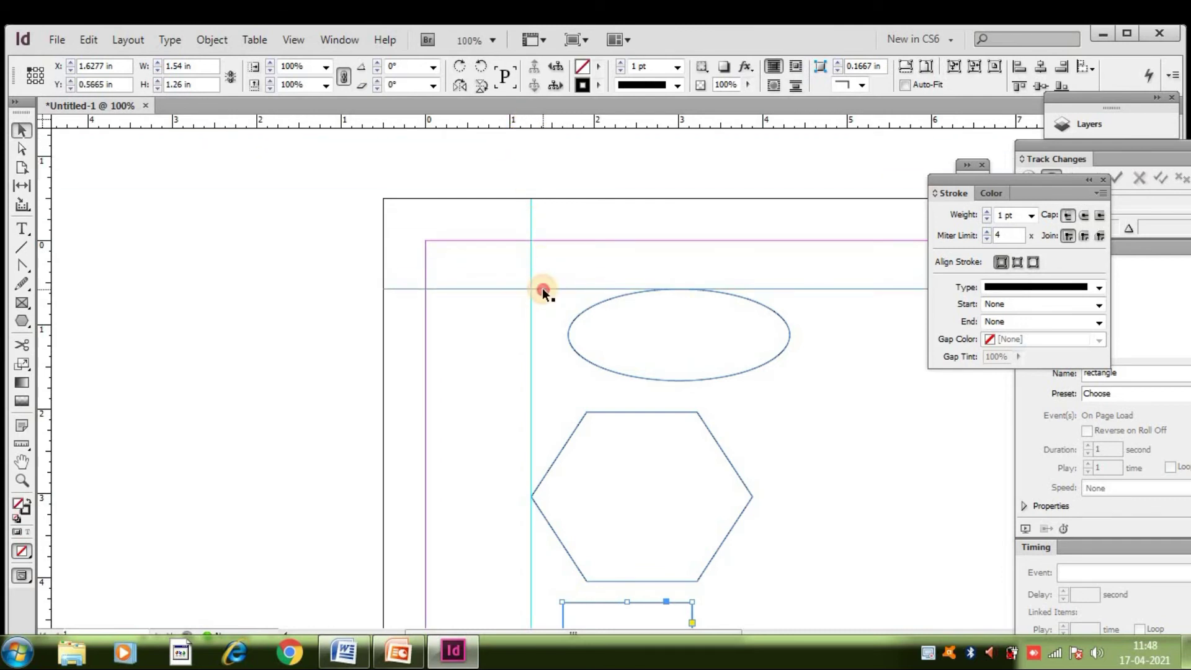
click(630, 340)
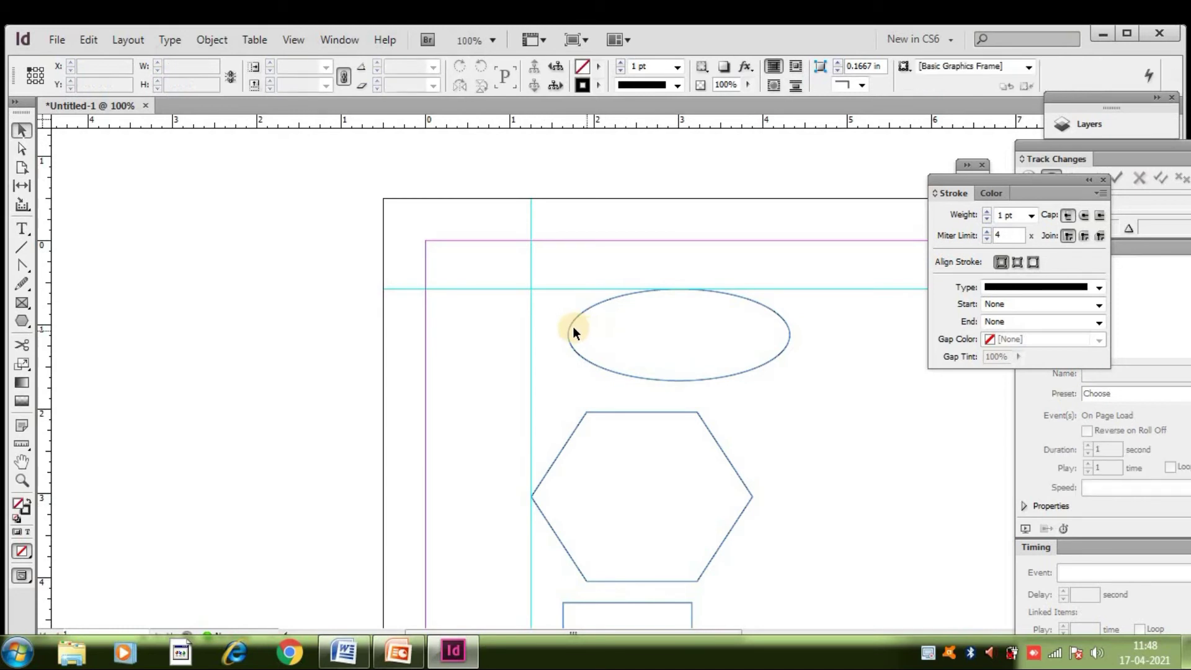
Align the left edges of the ellipse and the rectangle to the vertical guide
click(532, 333)
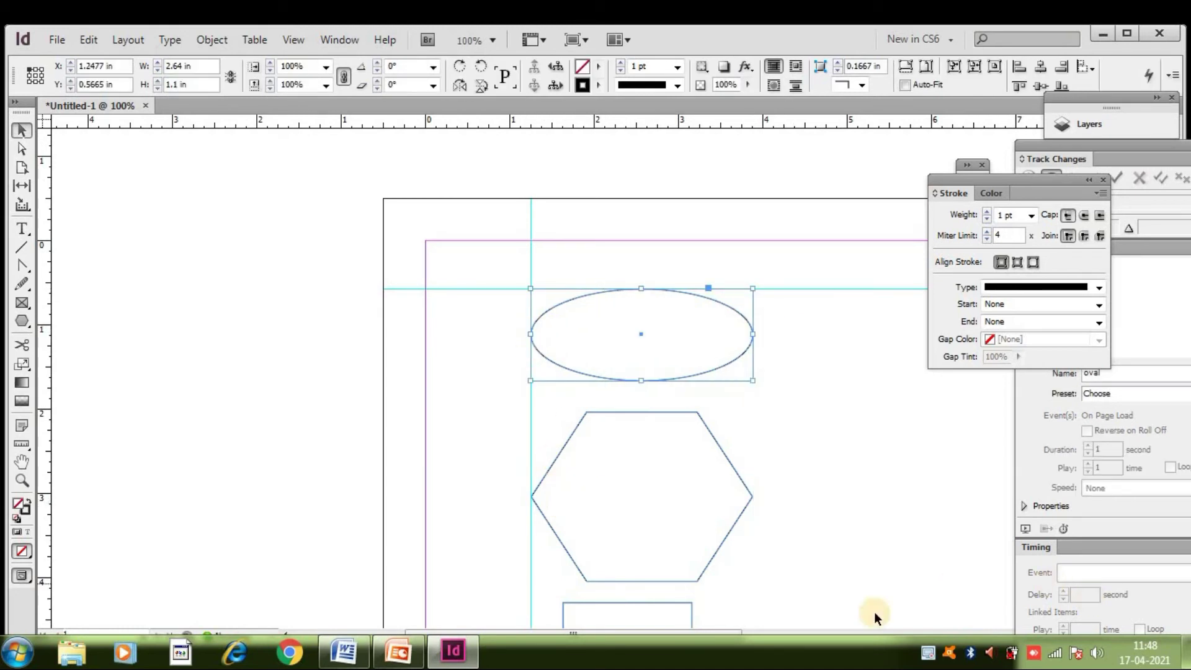
drag(566, 489, 558, 273)
drag(594, 444, 562, 444)
click(325, 305)
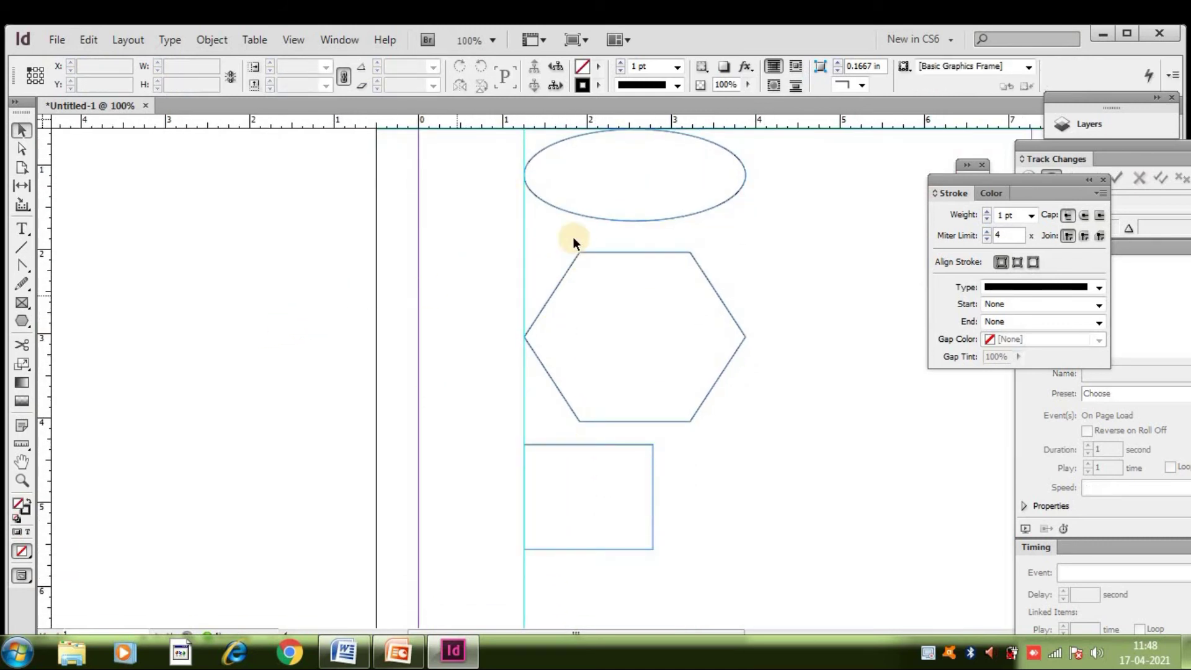
Remove the vertical guide, move the horizontal guide above the page to about Y -1.42 in, and view the page at 50%
drag(617, 214, 620, 310)
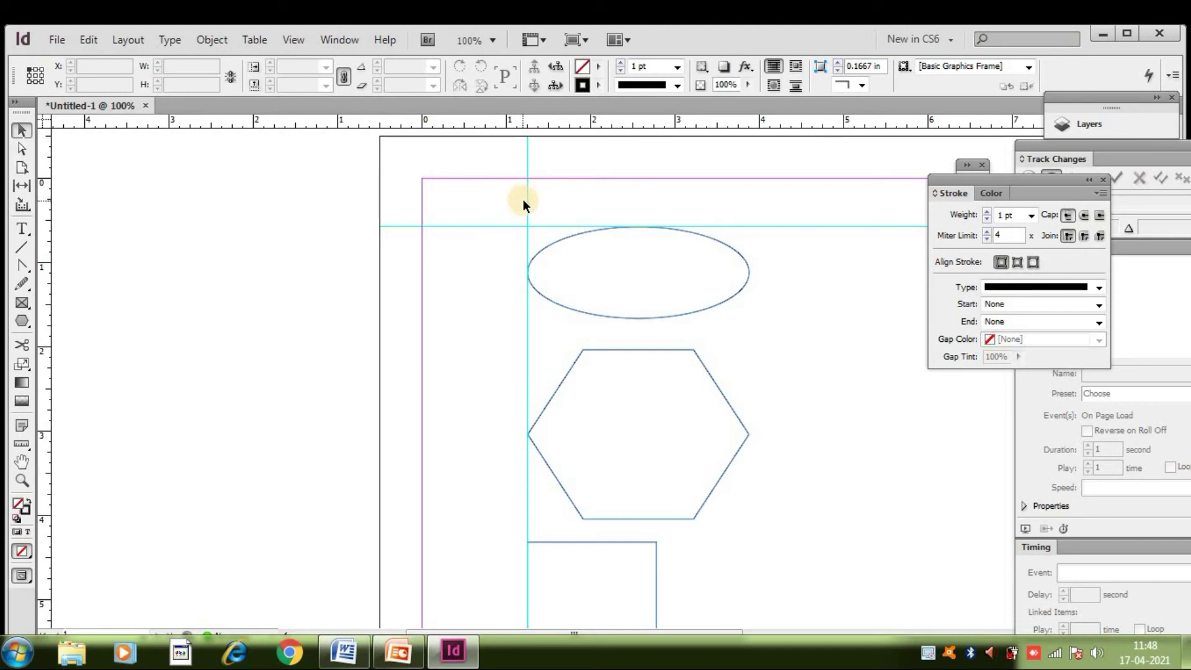
drag(522, 201, 23, 191)
drag(767, 227, 736, 132)
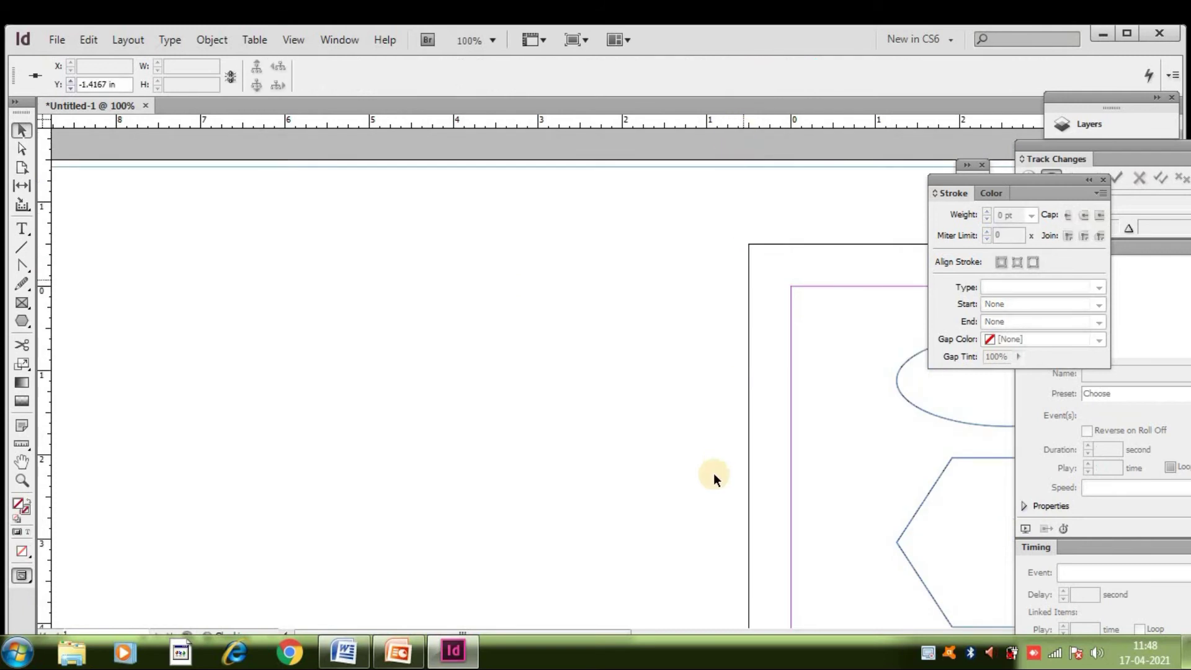
drag(891, 454, 433, 280)
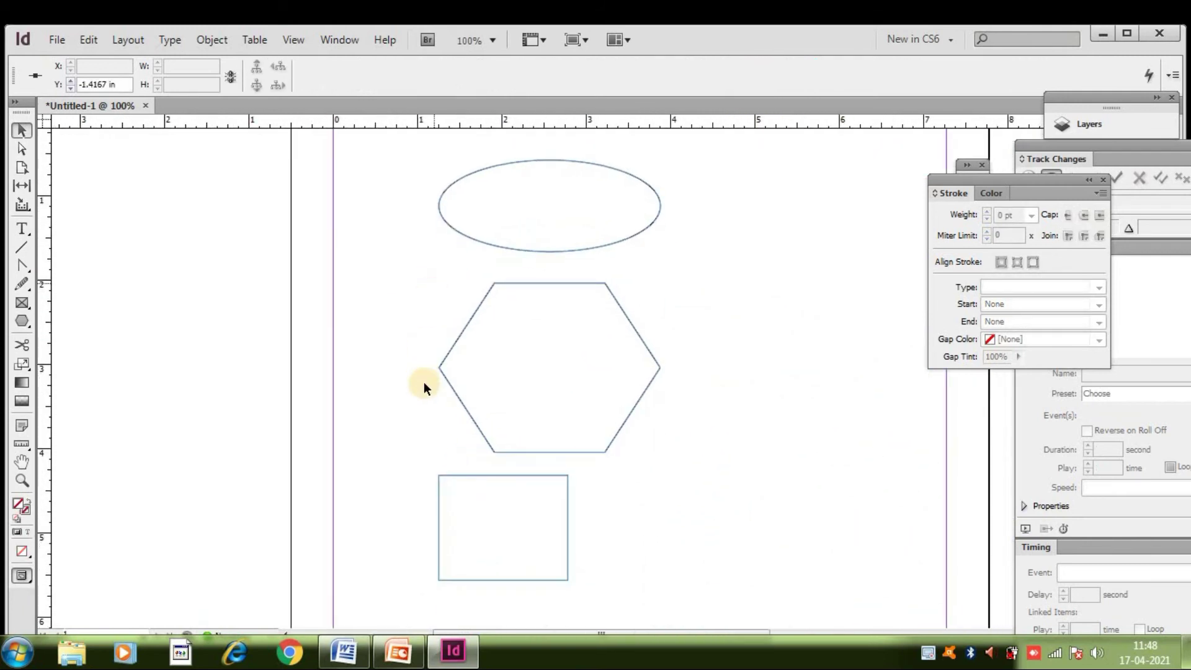
drag(423, 385, 112, 164)
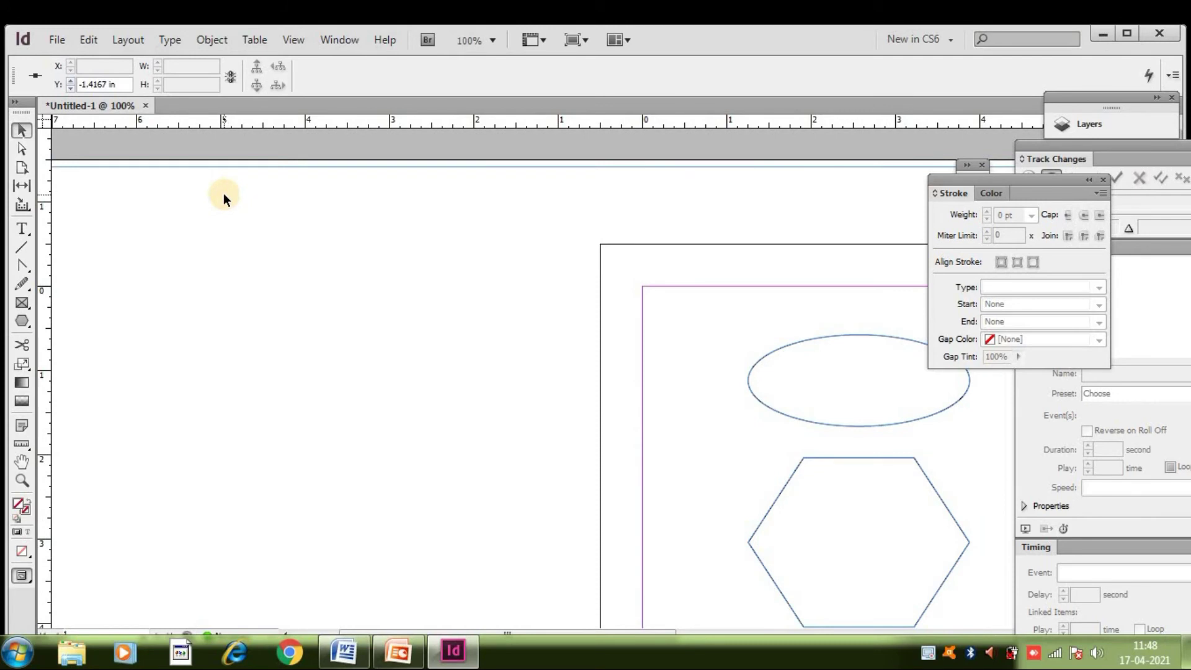
key(ctrl+minus)
key(ctrl+minus)
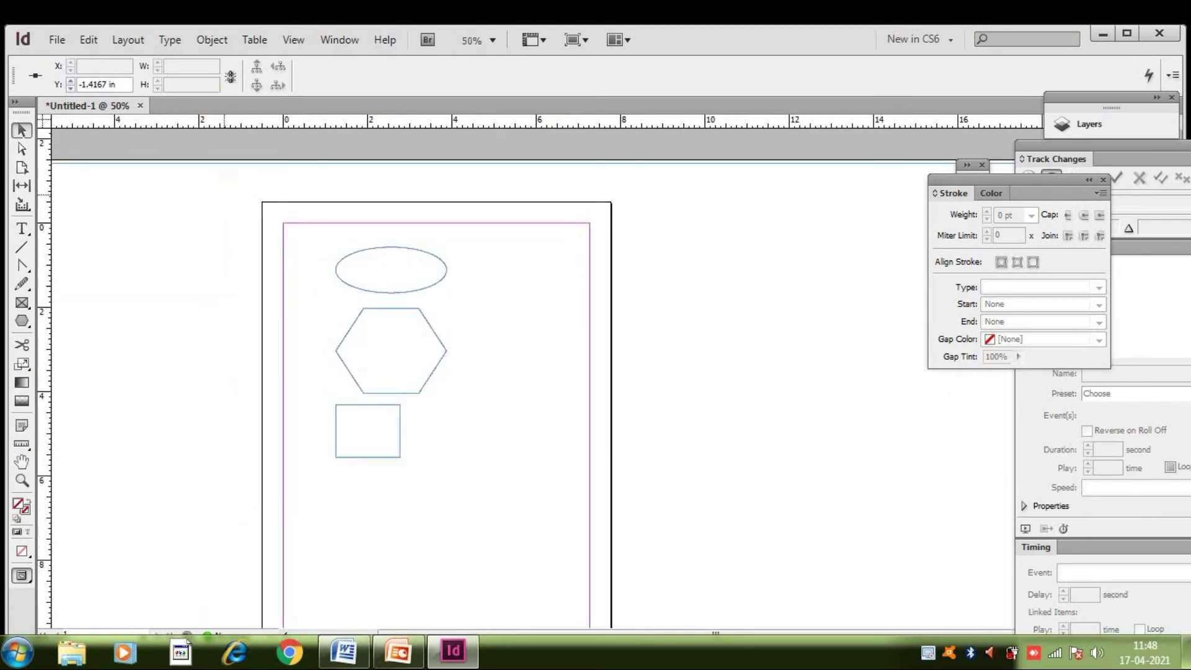
Close the floating Stroke panel and the Track Changes, Animation and Timing panel group, and maximize the program window
click(1100, 179)
drag(1113, 145, 867, 162)
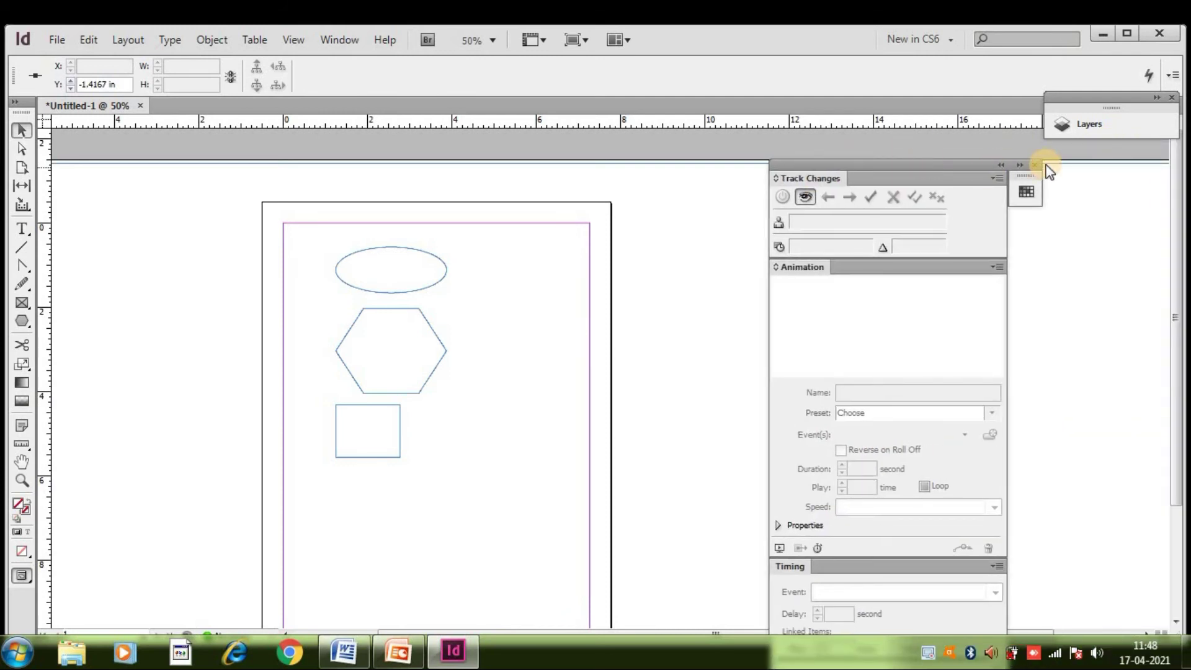
click(1035, 166)
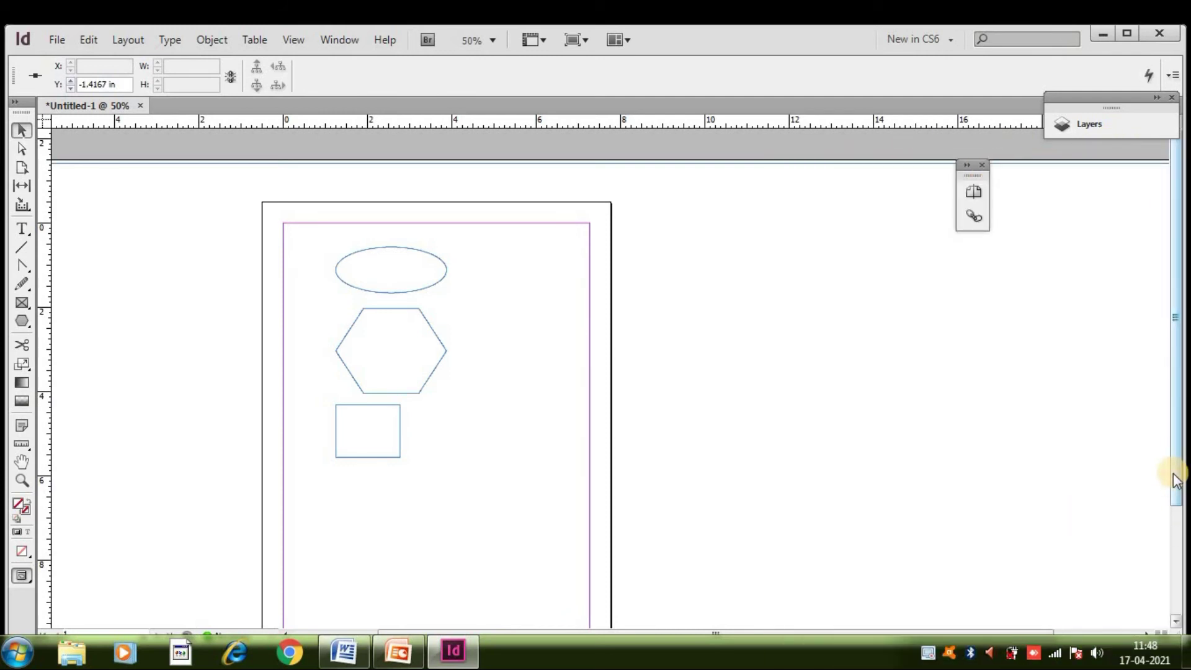
drag(1175, 481, 1131, 520)
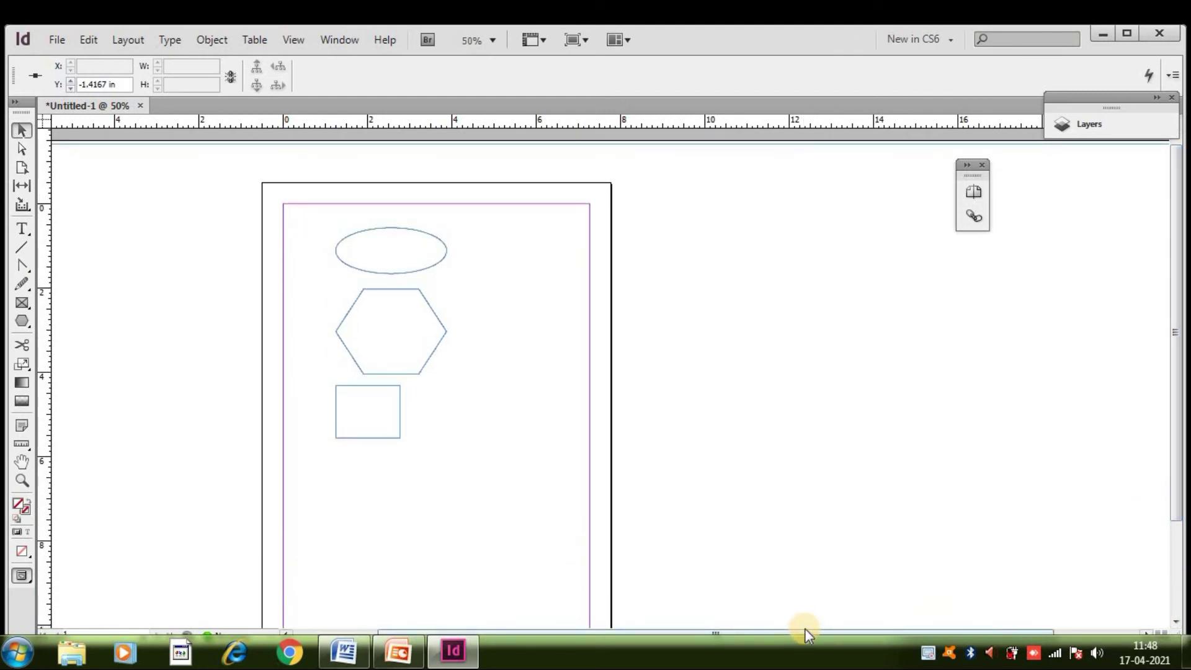
drag(804, 631, 785, 615)
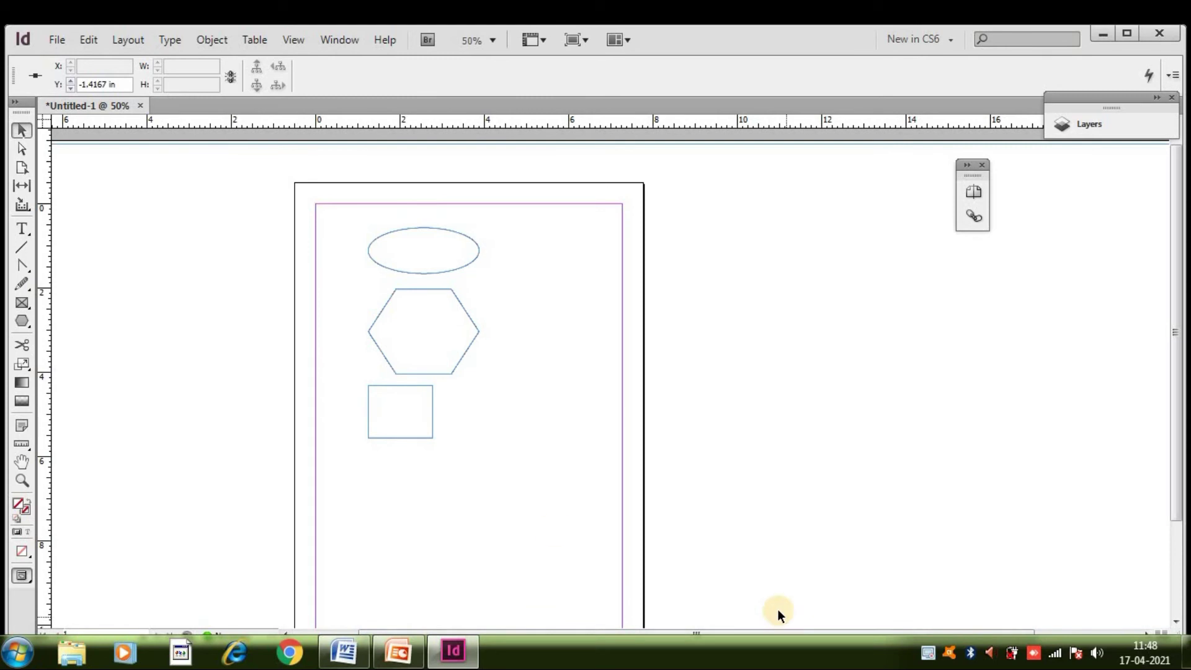
click(1126, 35)
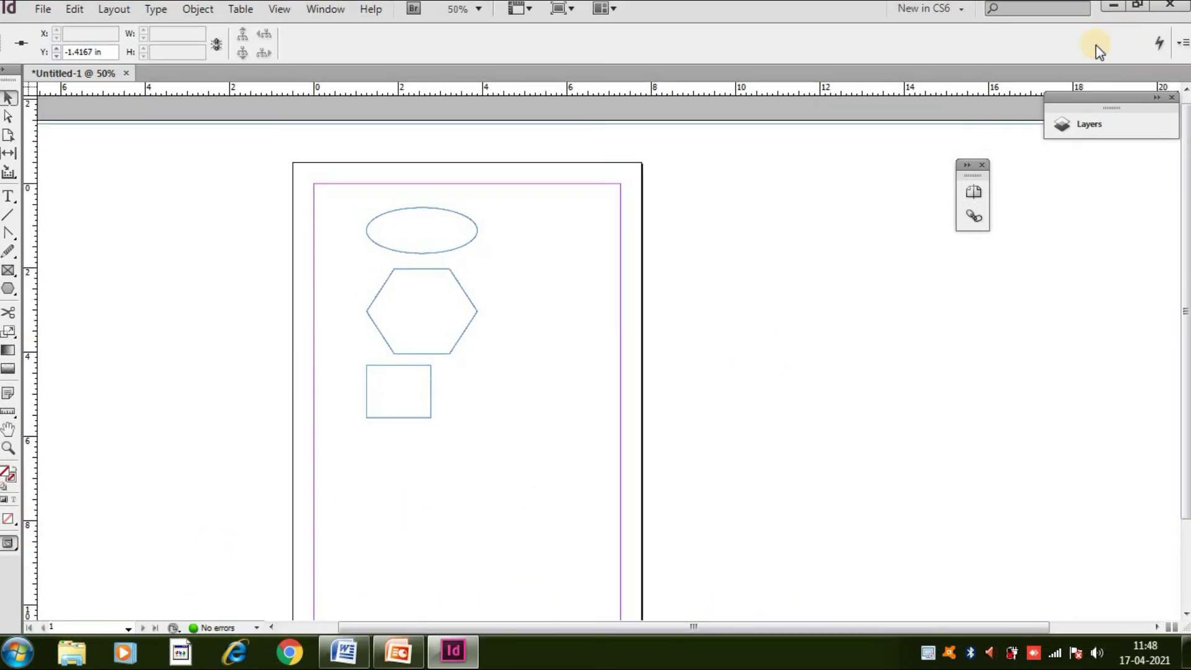
Display the A-Master spread and return to page 1
click(130, 625)
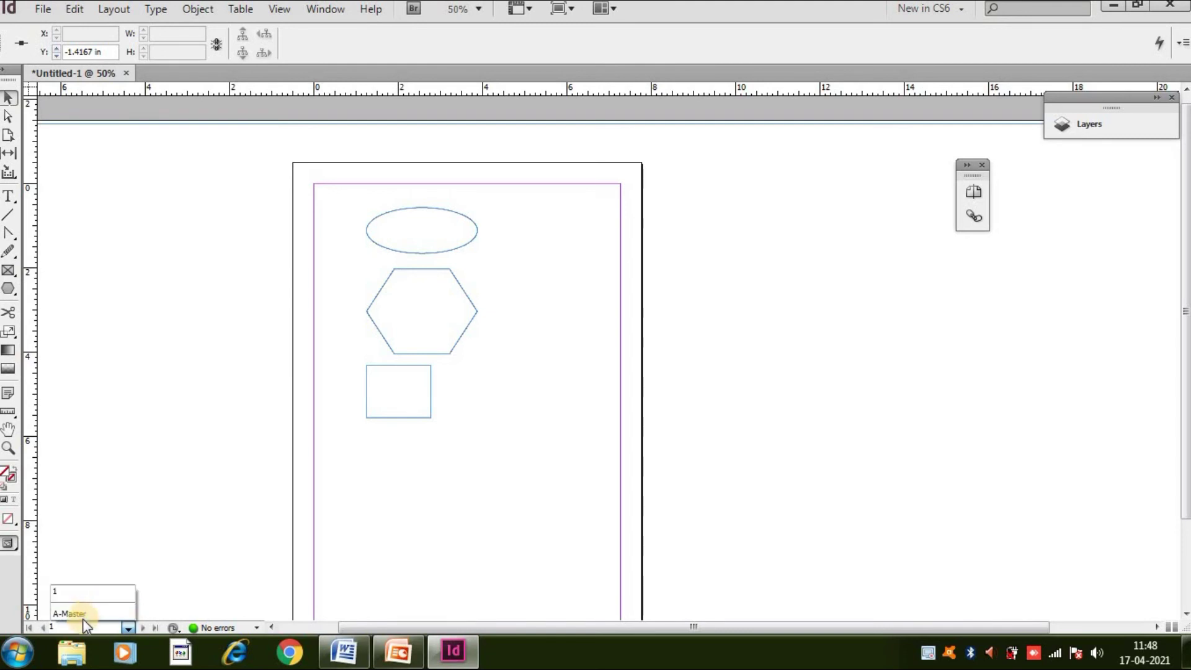
click(83, 615)
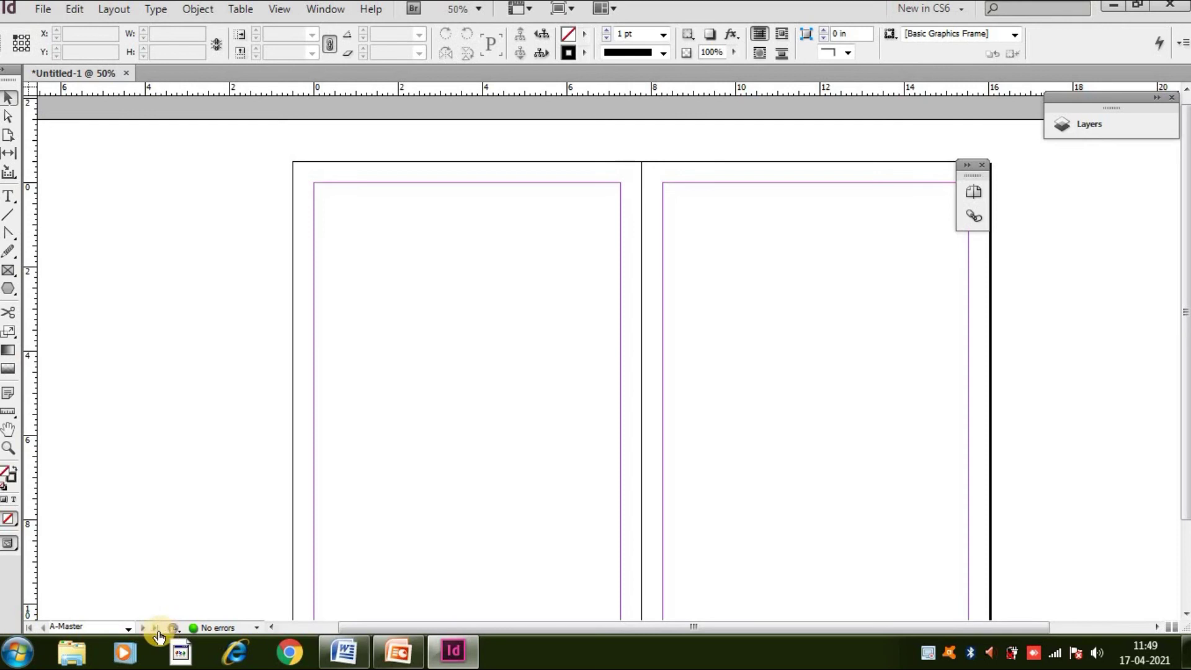
click(128, 628)
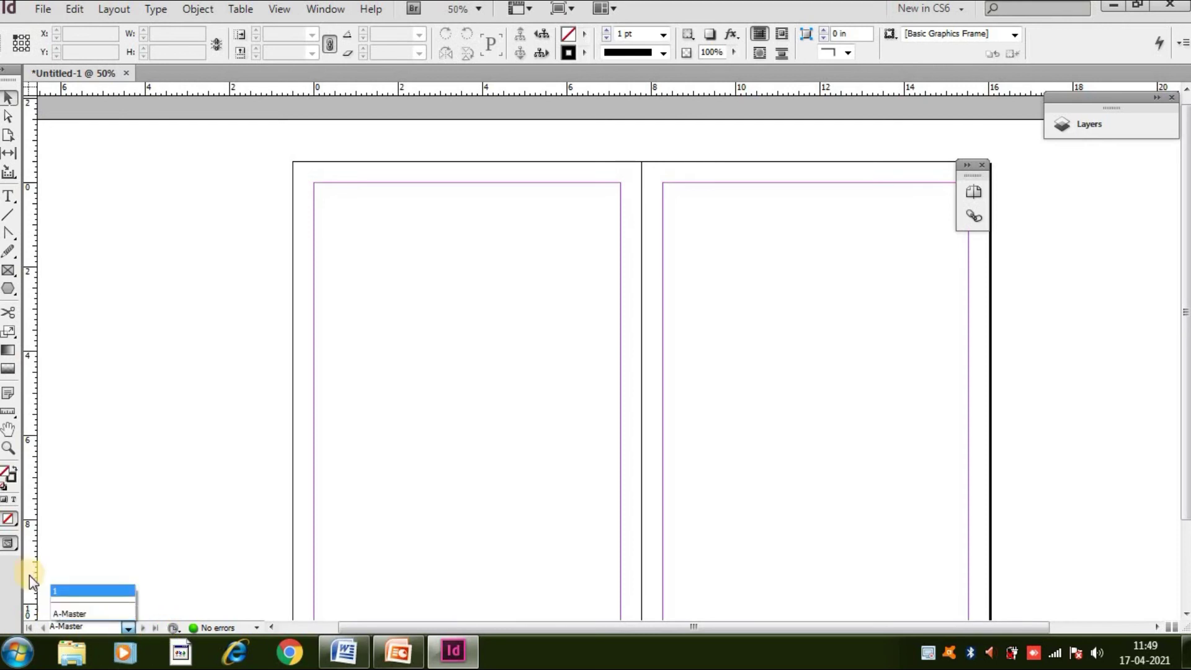
click(60, 591)
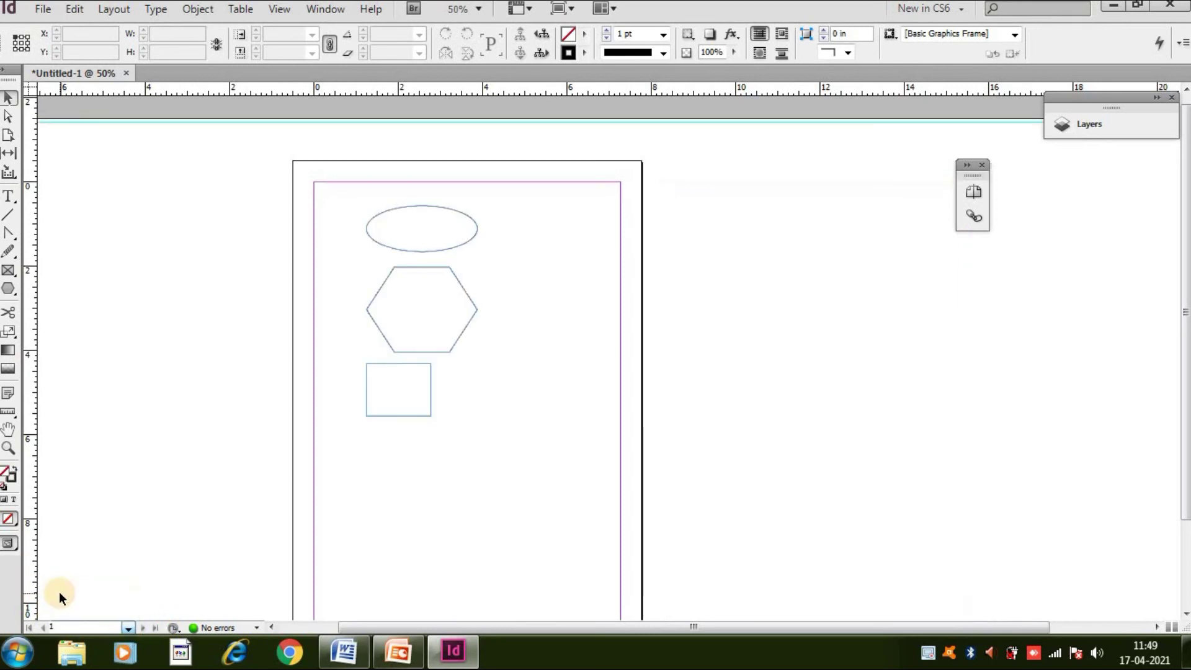
Add a new page after page 1 of the document
click(113, 9)
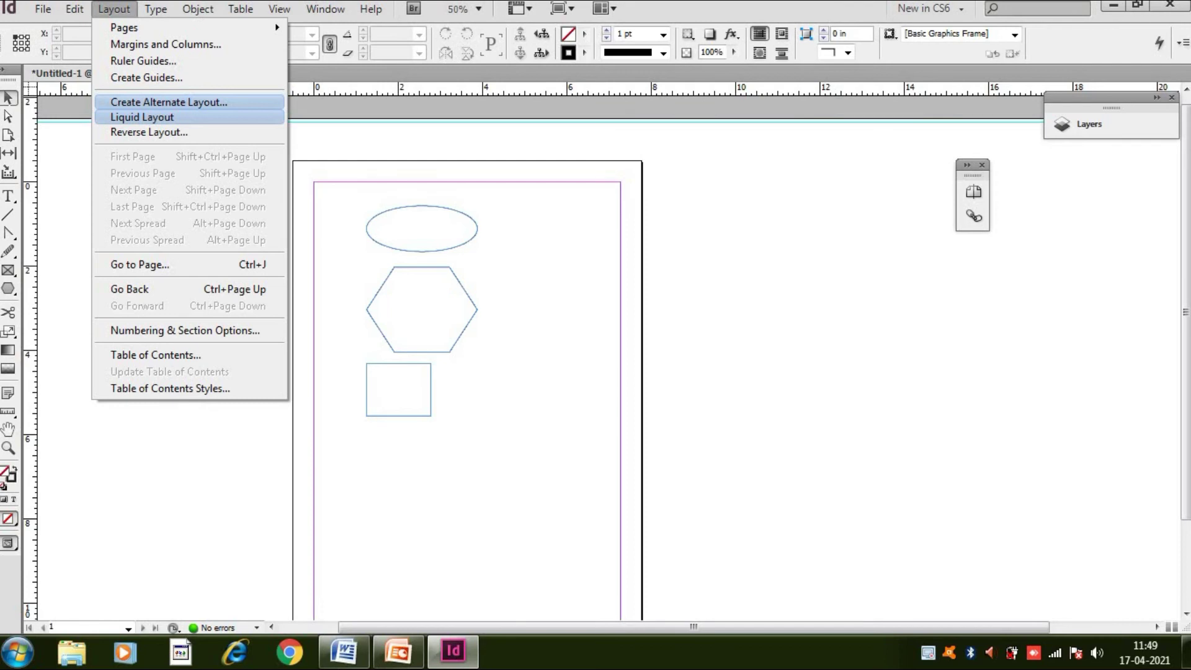
mouse_move(123, 31)
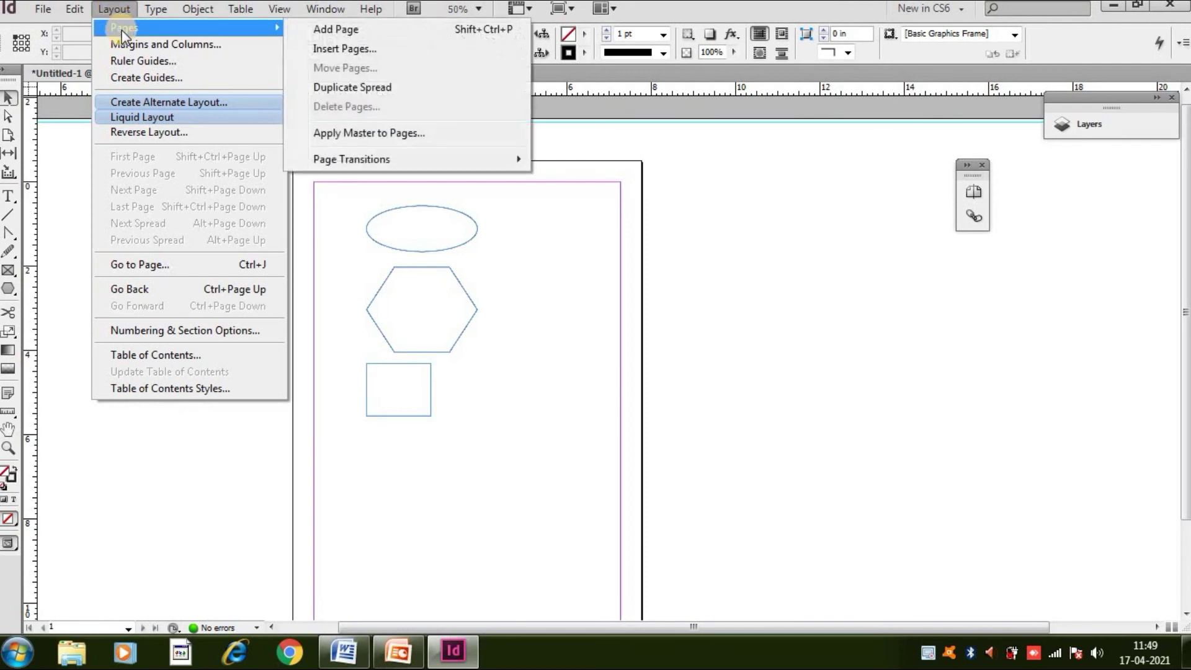
click(321, 30)
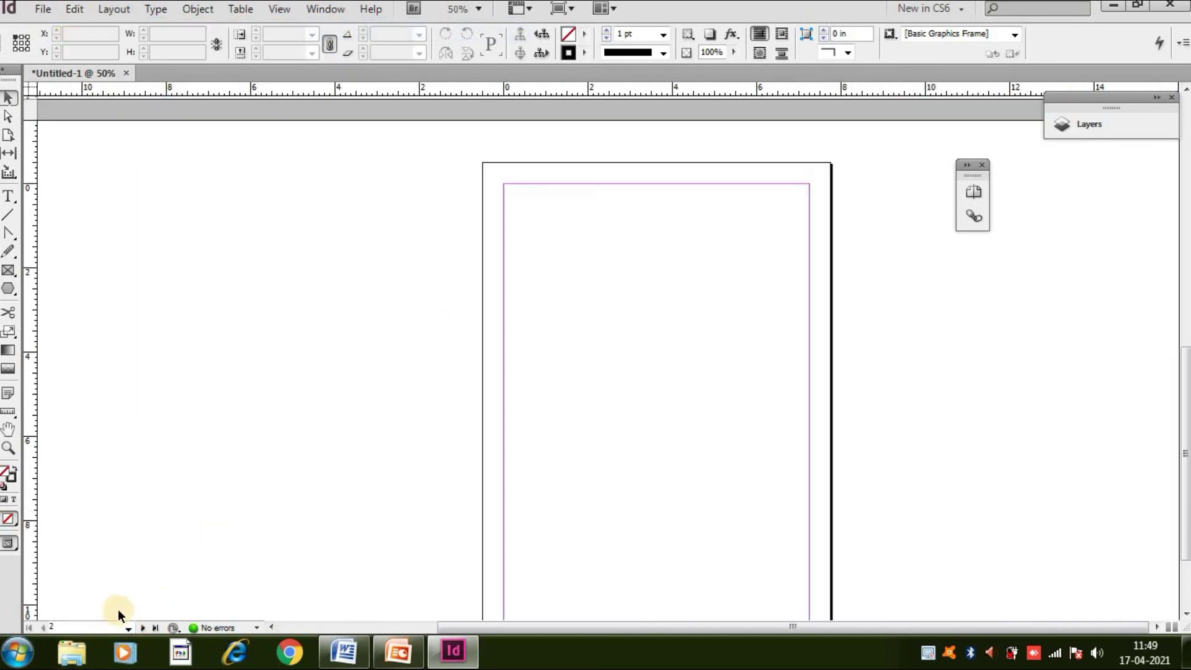
Switch between pages 1 and 2 of the document, finishing on page 1 with the drawn shapes
click(127, 627)
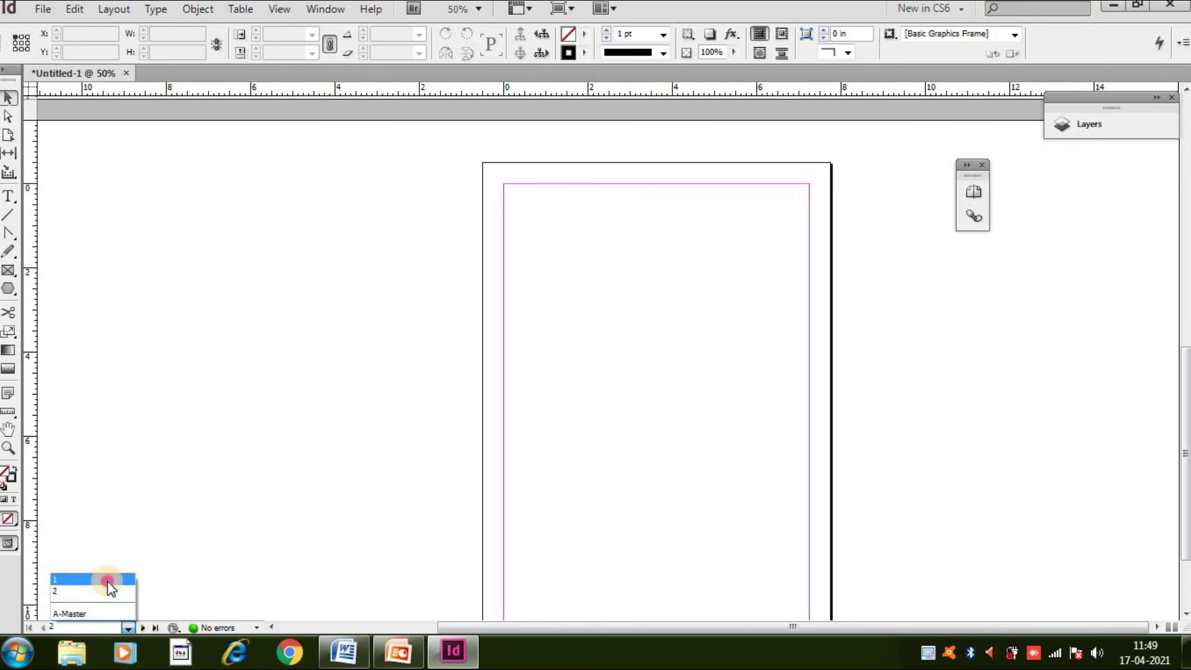
click(107, 581)
click(129, 627)
click(93, 595)
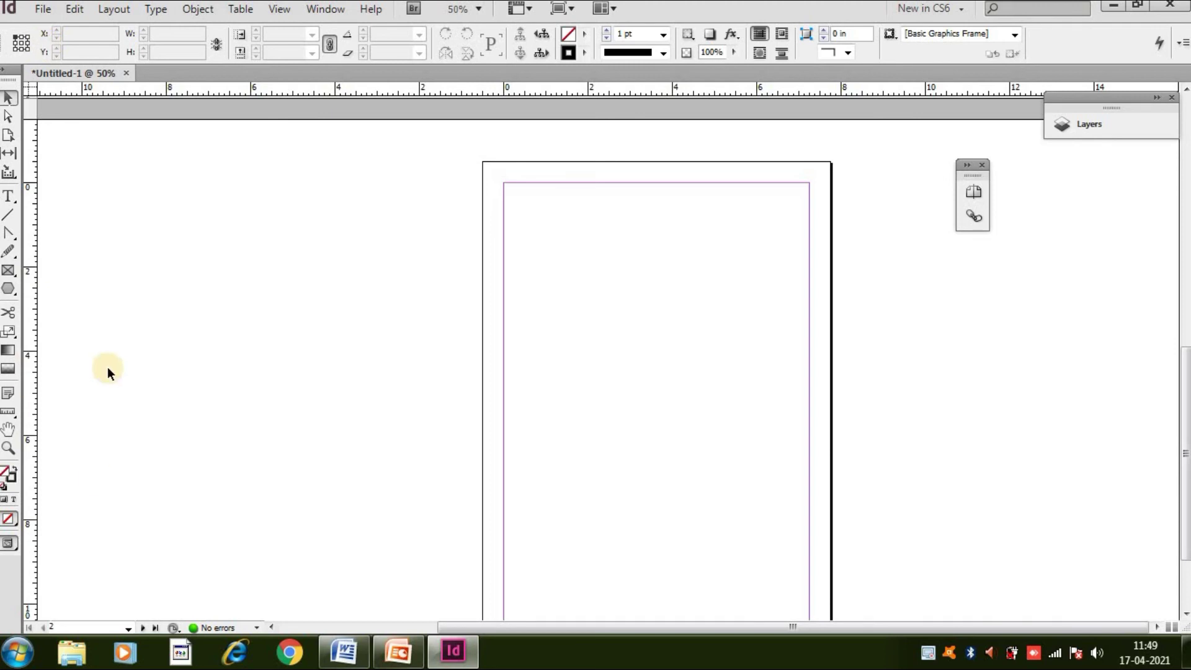
click(127, 628)
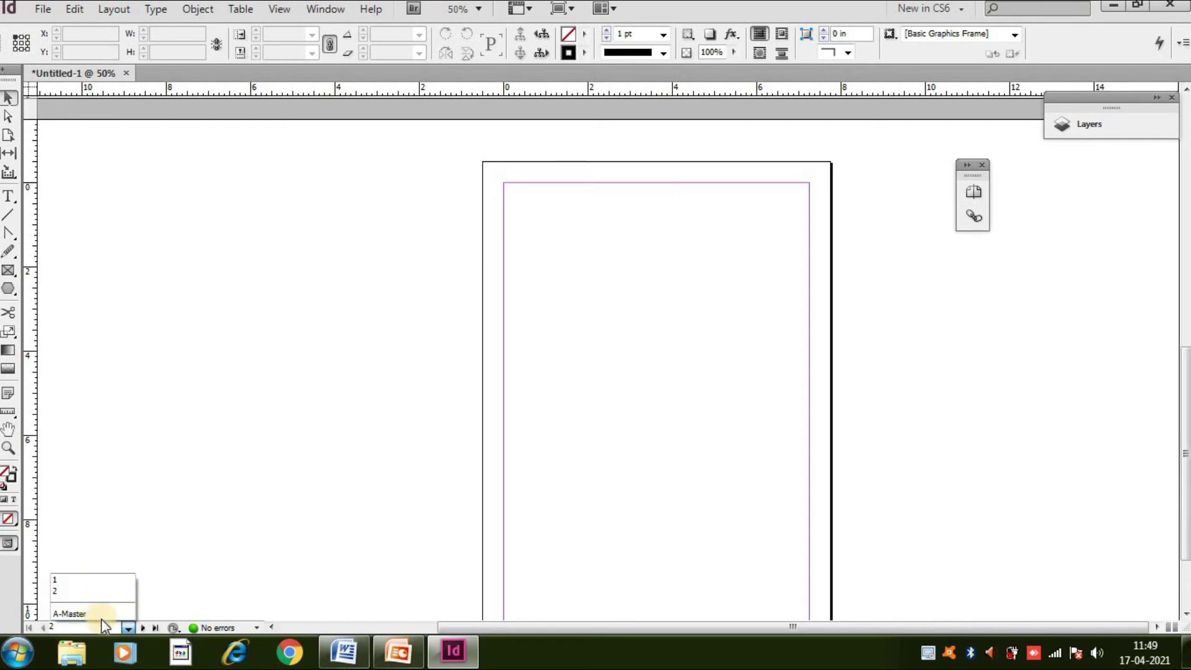
click(328, 527)
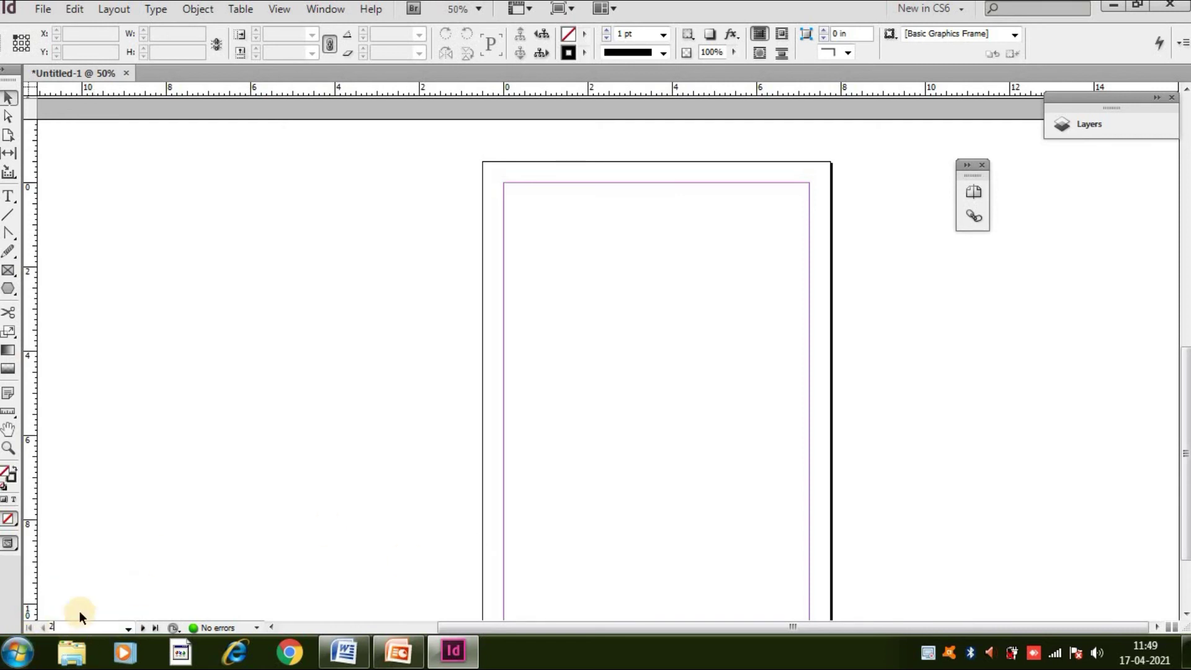
click(124, 624)
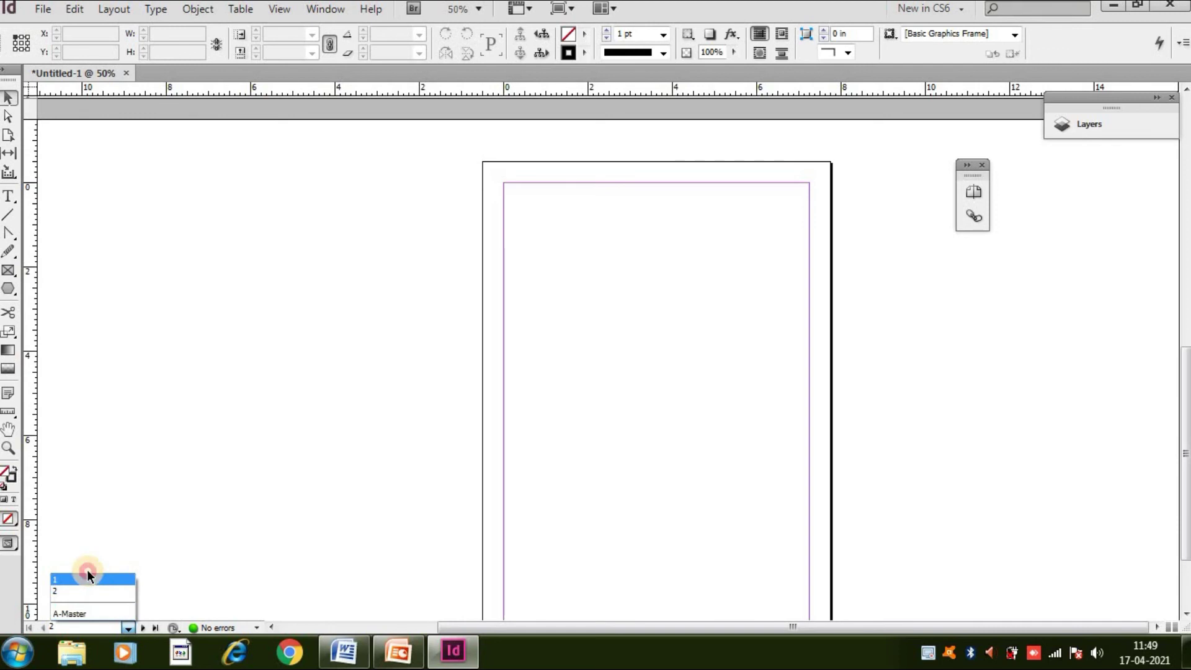
click(83, 579)
click(125, 628)
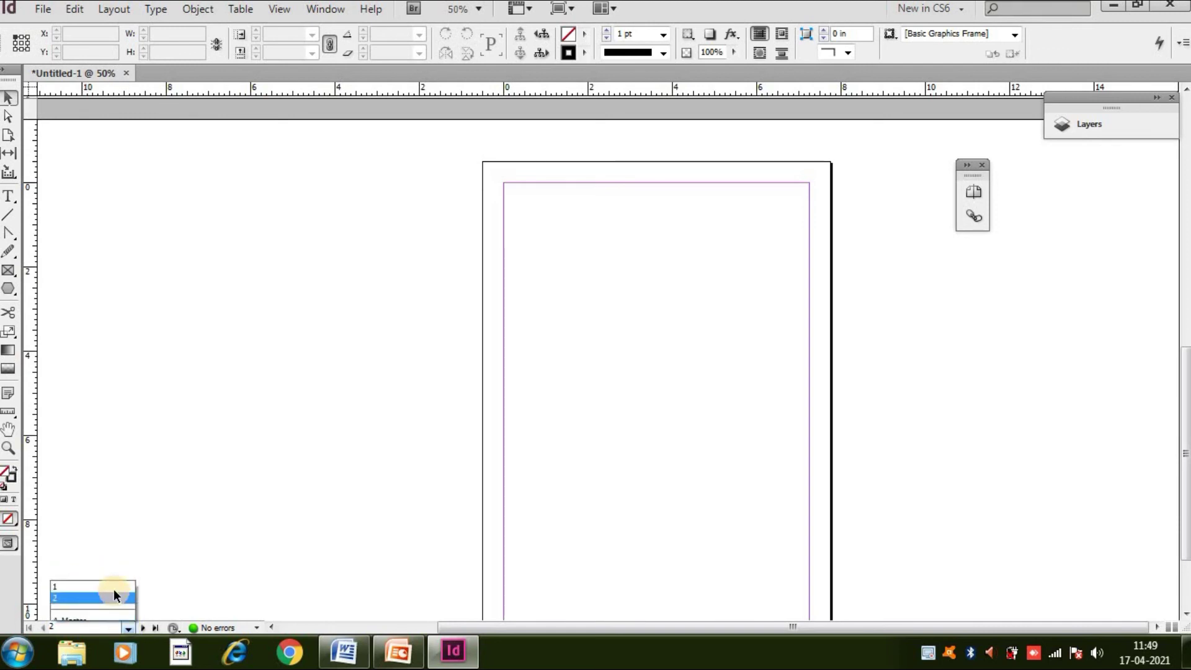
click(110, 577)
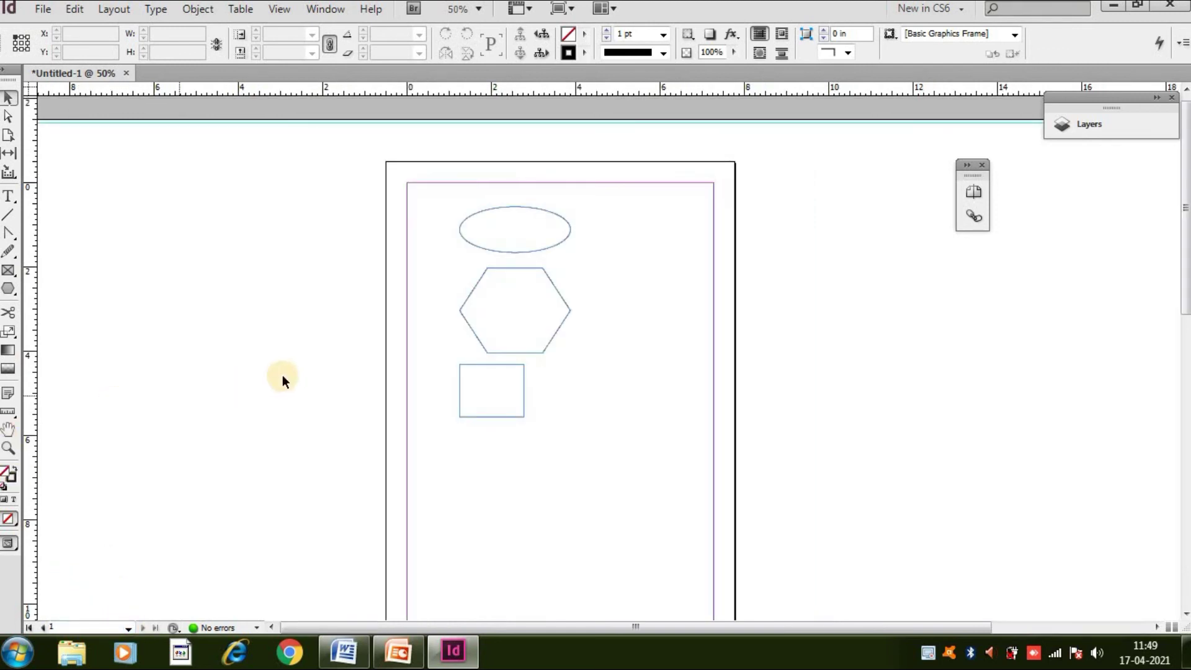
Draw a hexagon about 2.93 in wide and 2.66 in high, below and to the right of the rectangle on page 1
click(9, 288)
drag(571, 391, 689, 507)
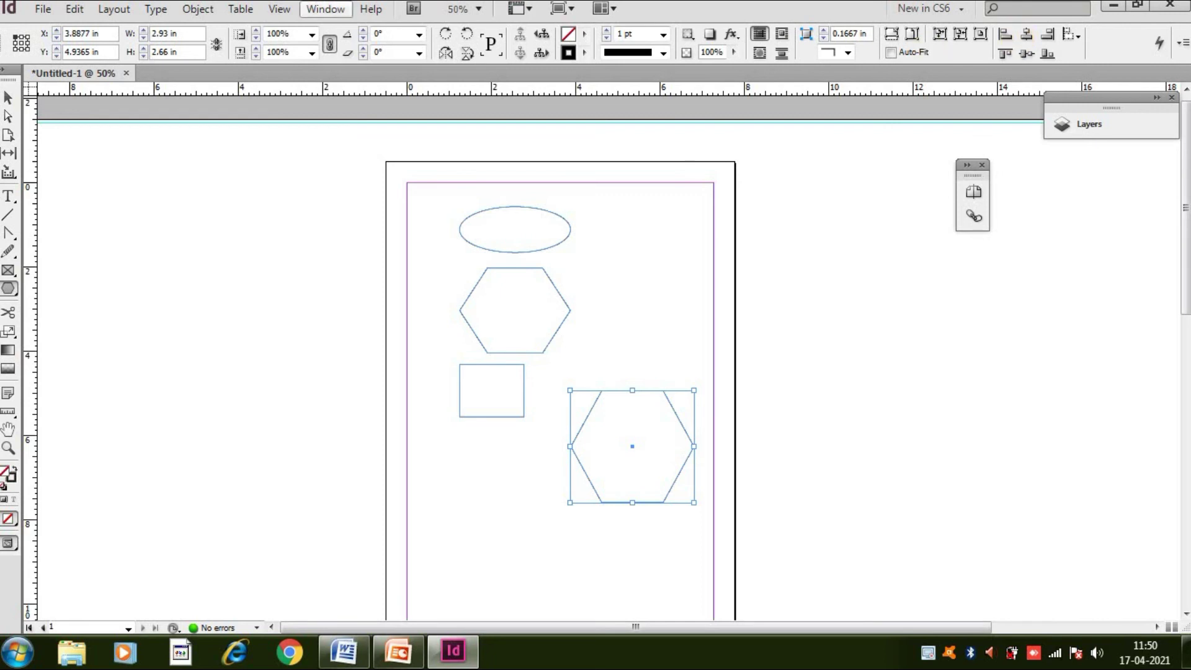
Switch to the Digital Publishing workspace, compare its Edit and Type commands with the previous workspace's, and return to New in CS6
click(382, 8)
mouse_move(40, 21)
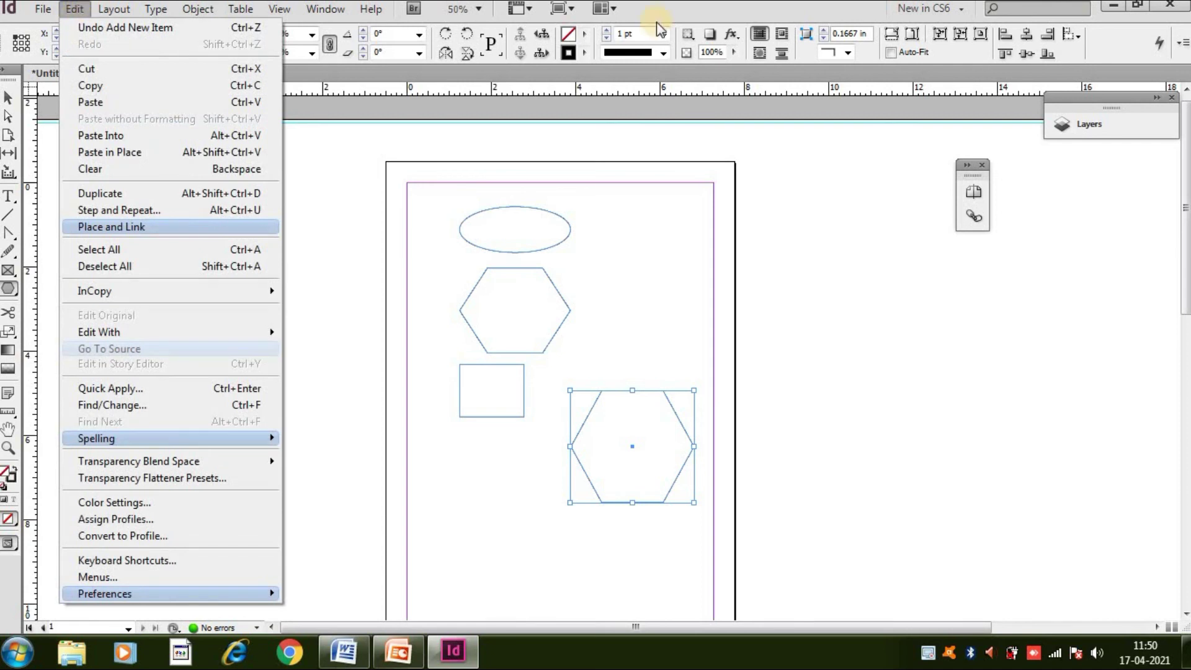
mouse_move(326, 9)
click(955, 9)
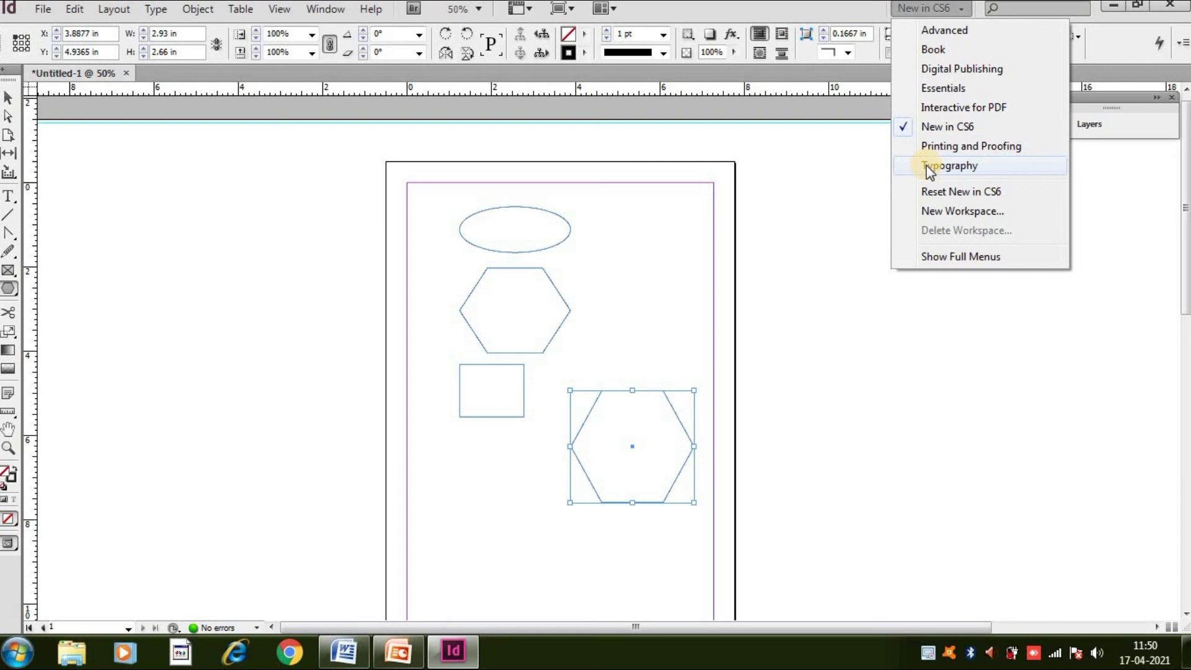
click(941, 71)
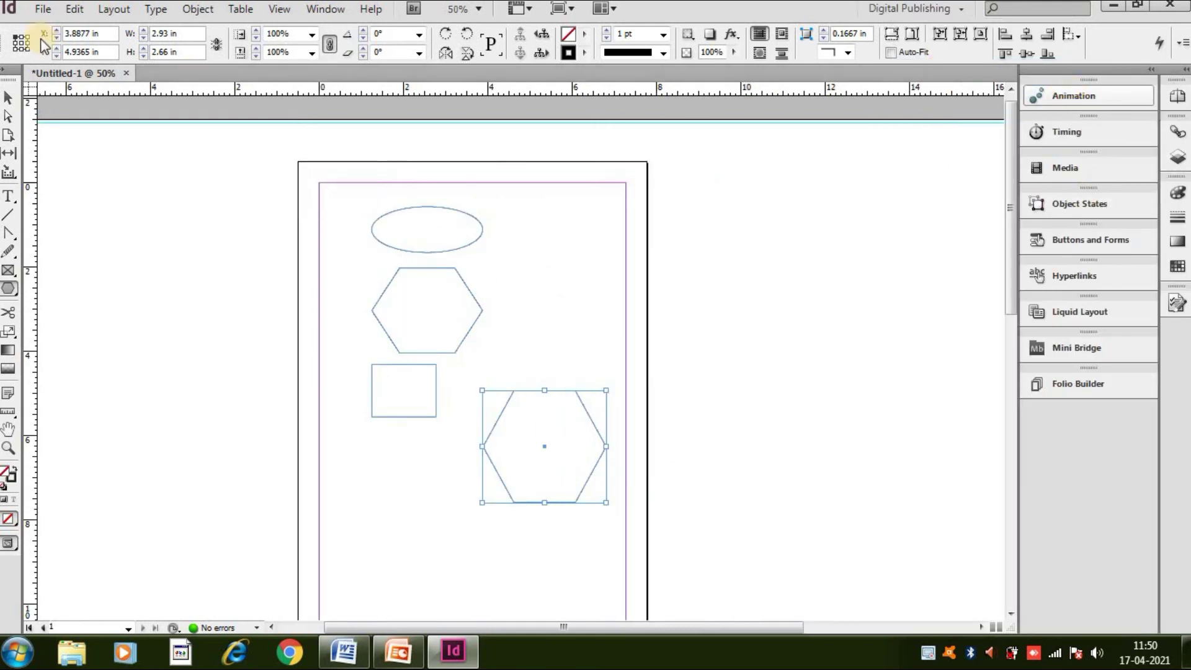
click(74, 9)
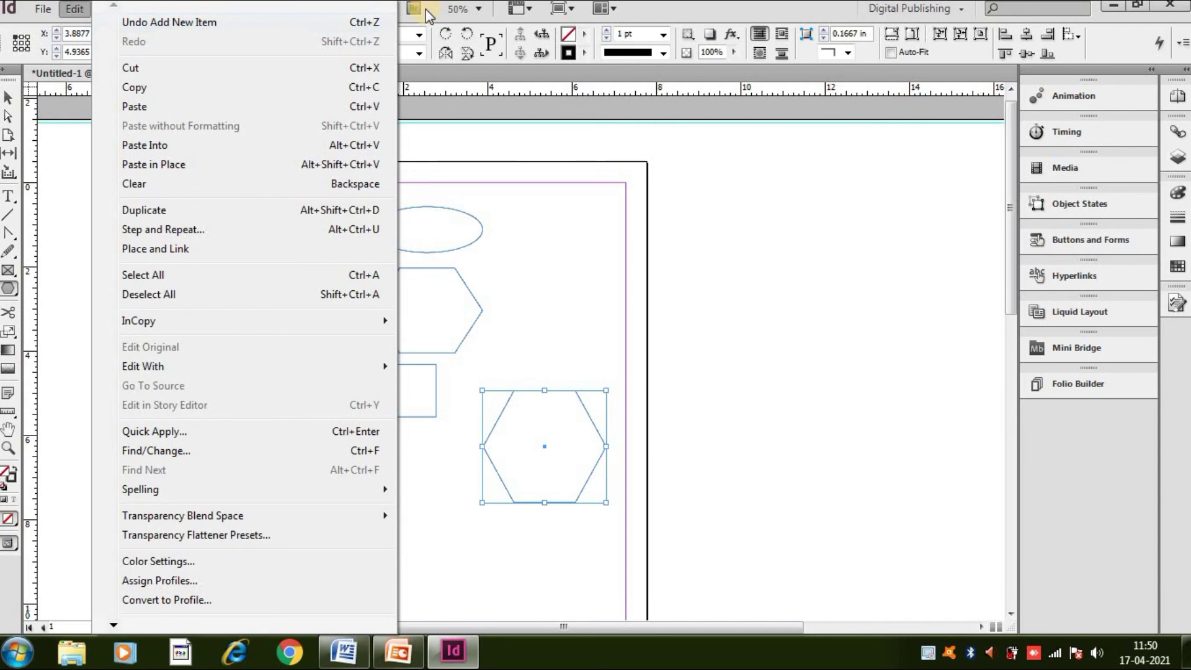
key(Escape)
click(155, 10)
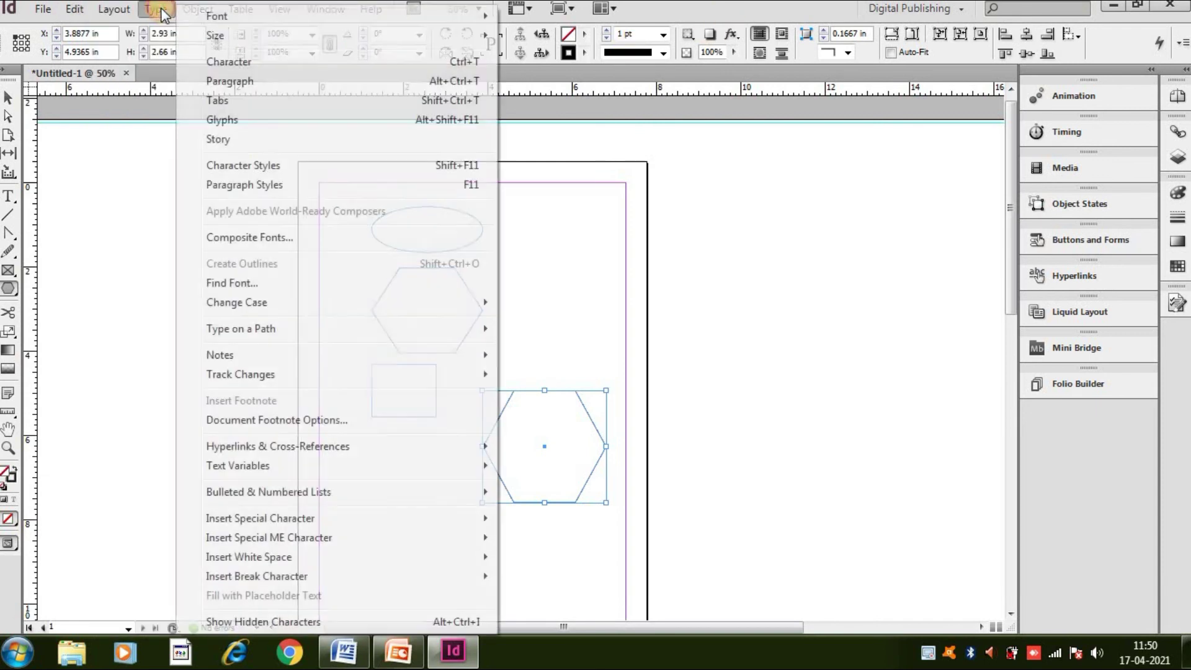
click(961, 11)
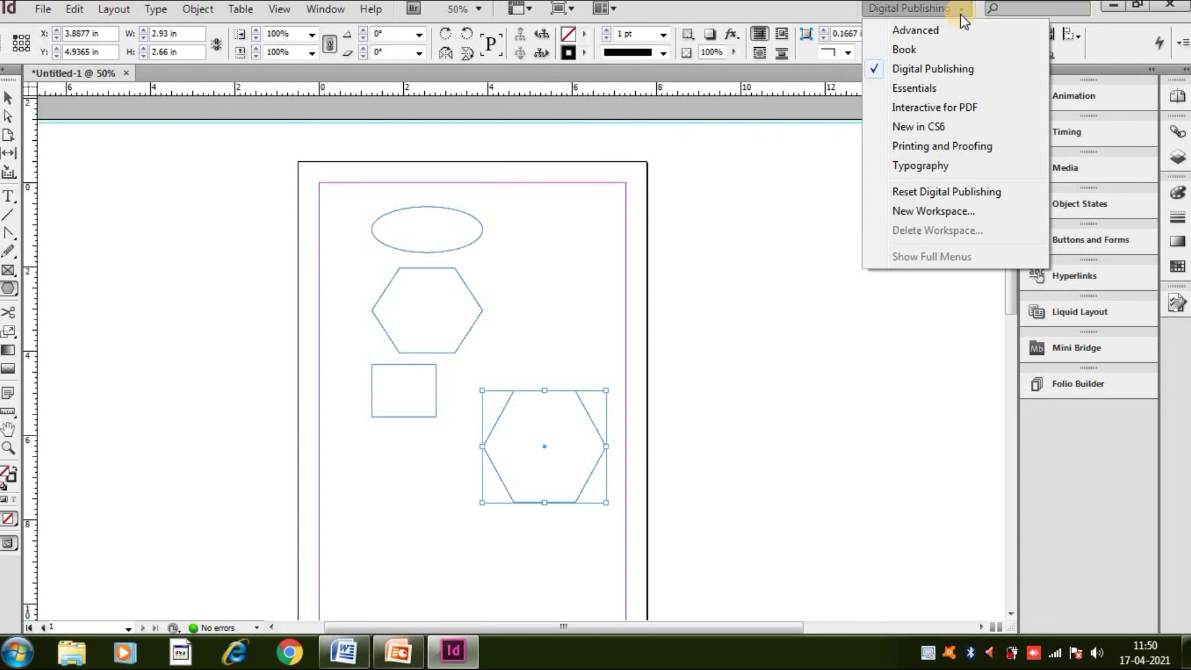
click(901, 125)
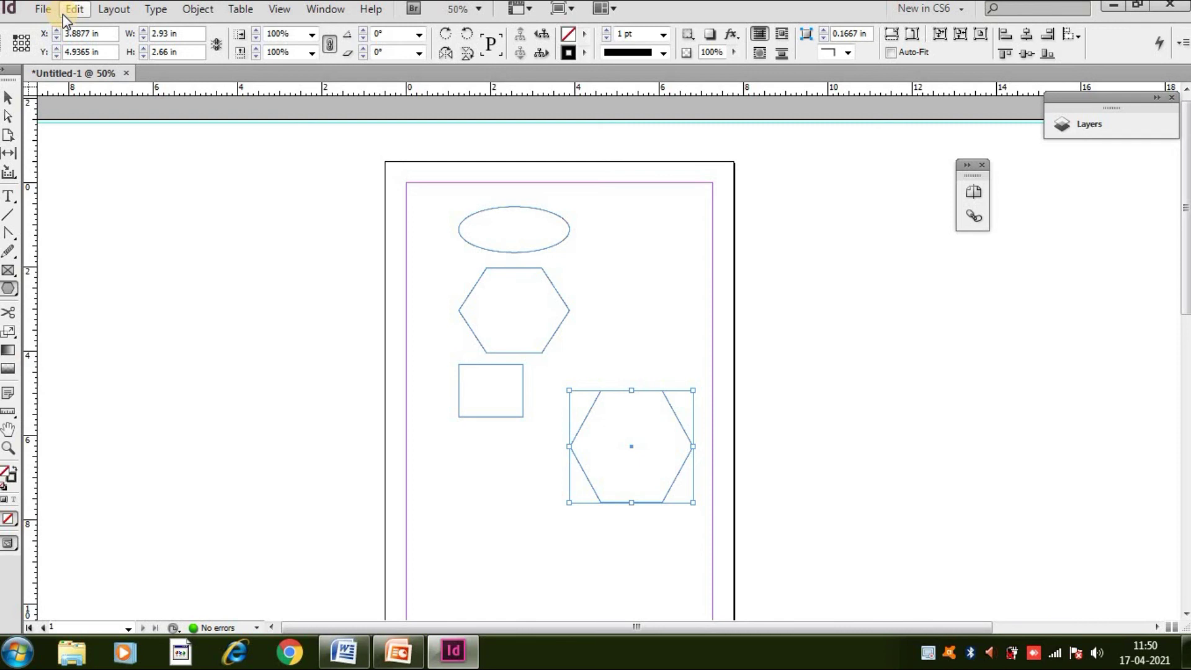
click(962, 9)
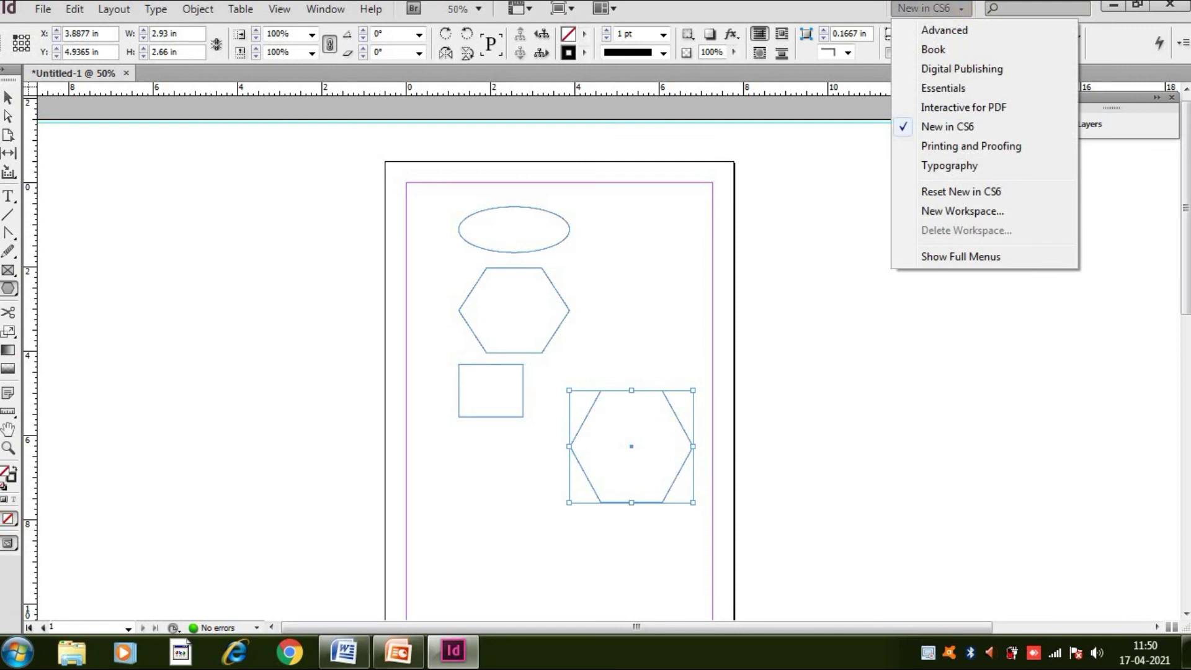
click(912, 10)
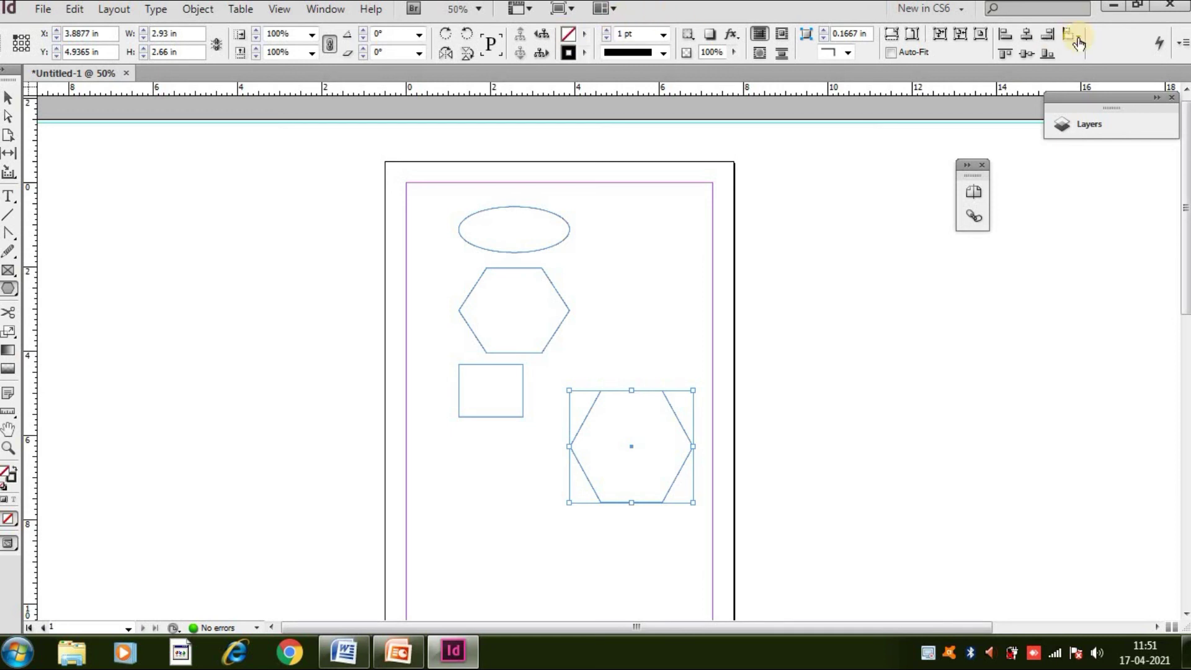
click(963, 9)
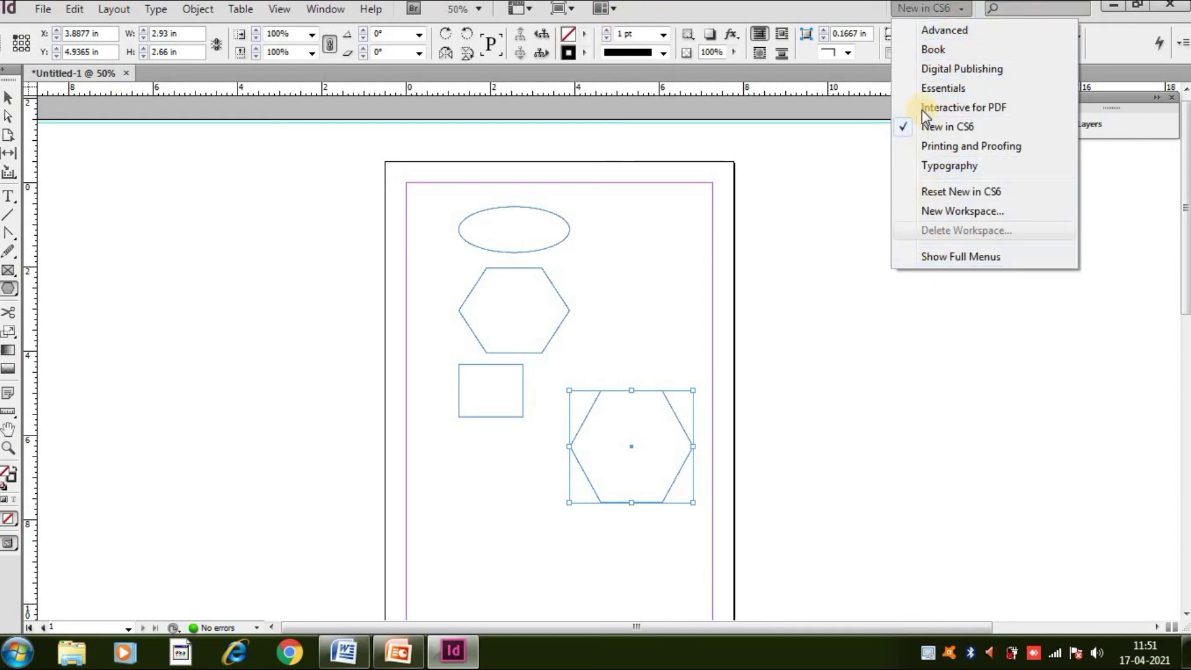
click(144, 151)
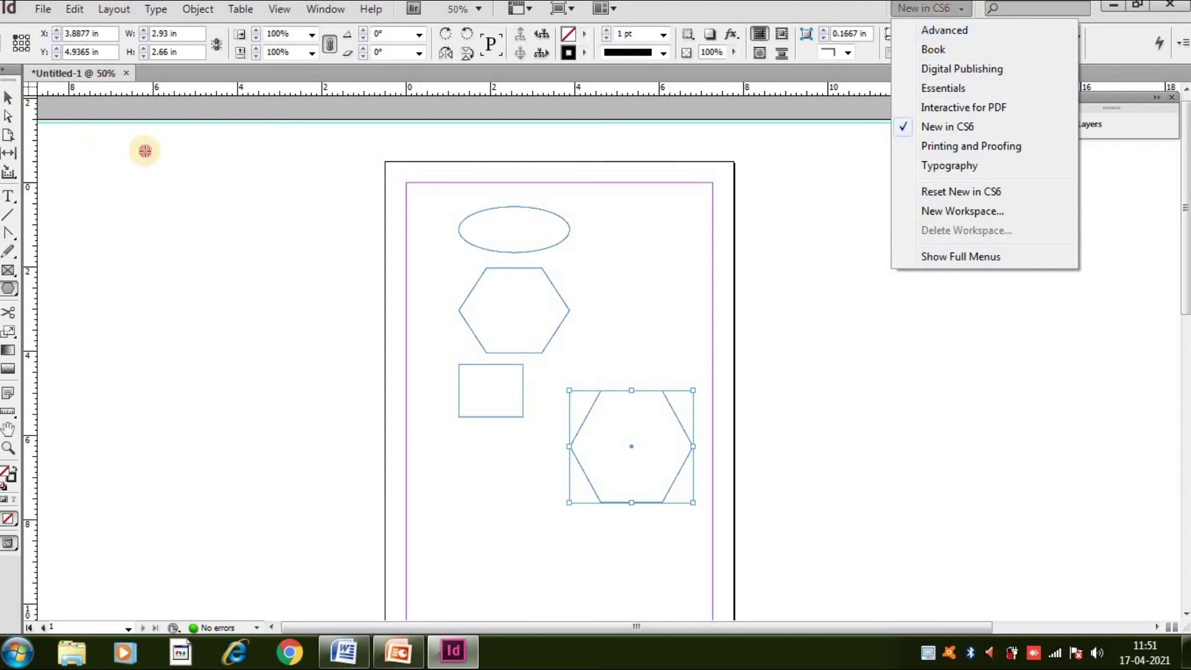
Deselect the large hexagon and draw another about 1.6 in wide and 1.92 in high to the right of the ellipse
click(701, 282)
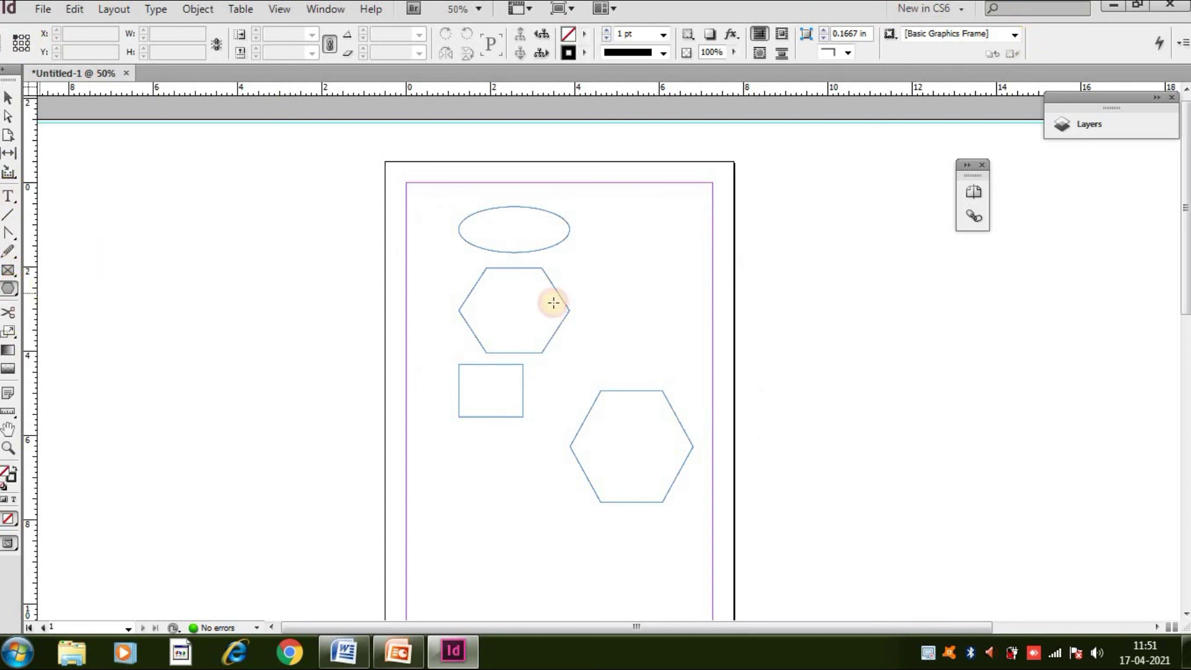
drag(618, 219, 687, 299)
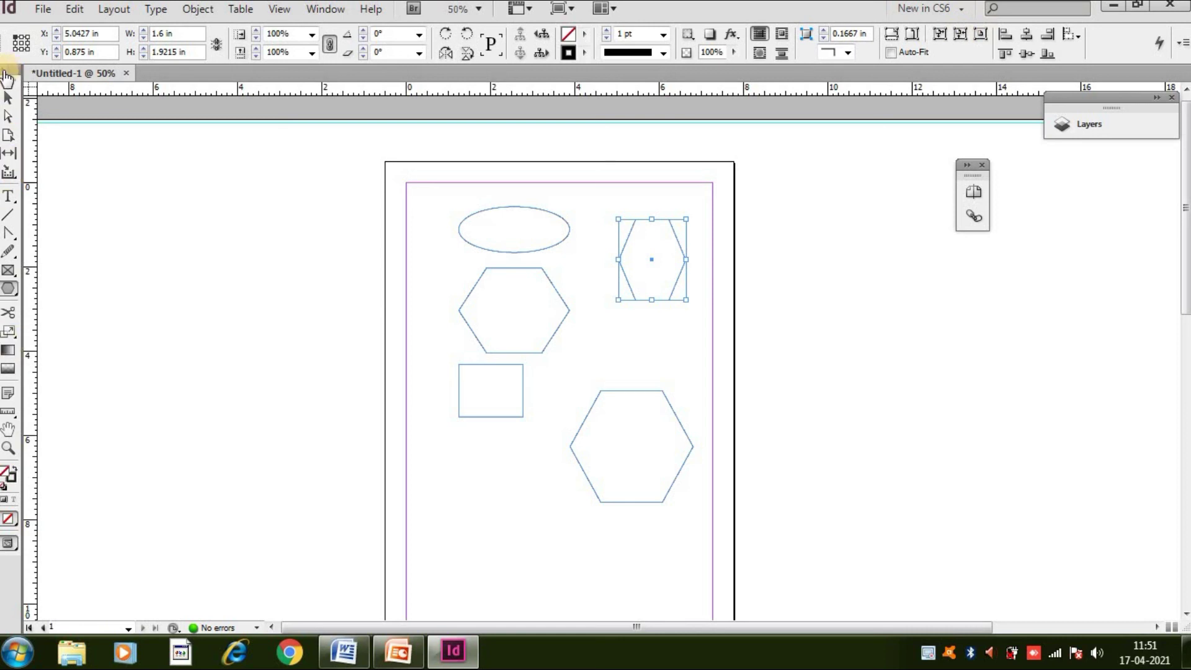
Display the toolbox in two columns and expand the Layers panel
click(6, 69)
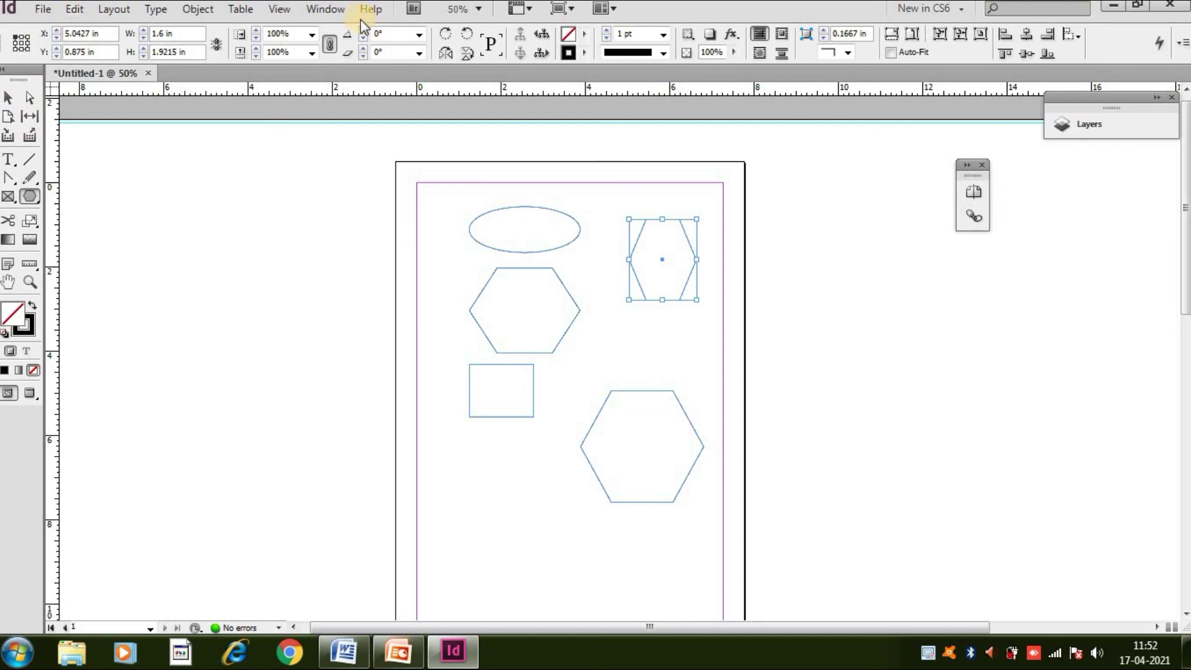
click(316, 10)
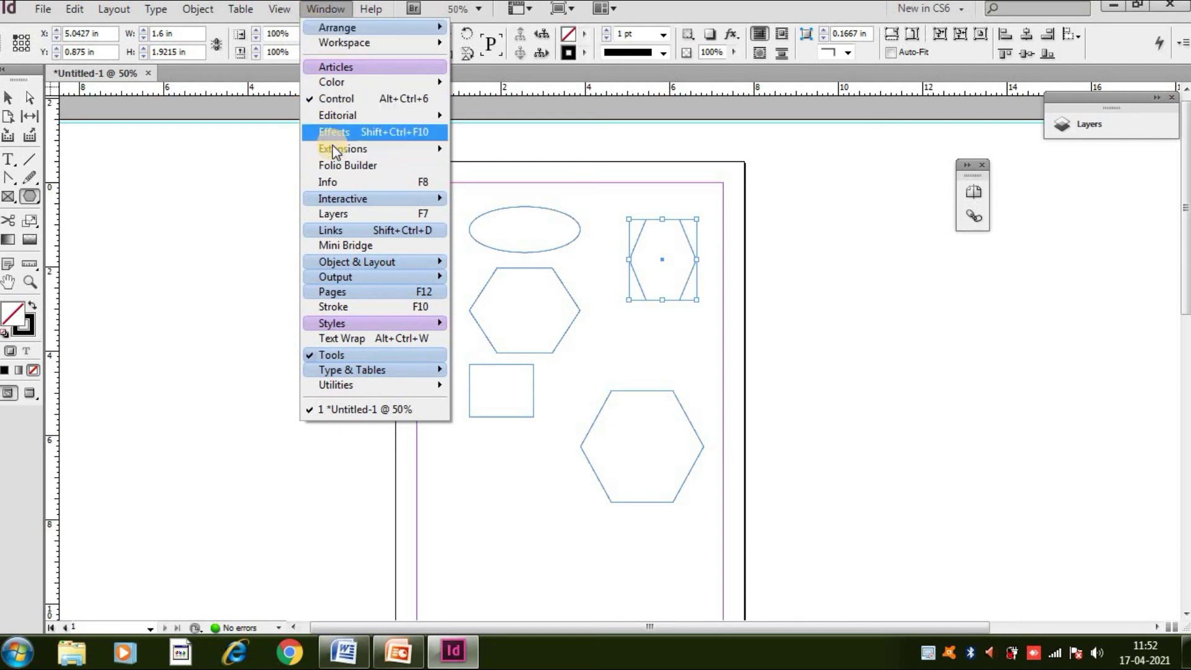
click(336, 219)
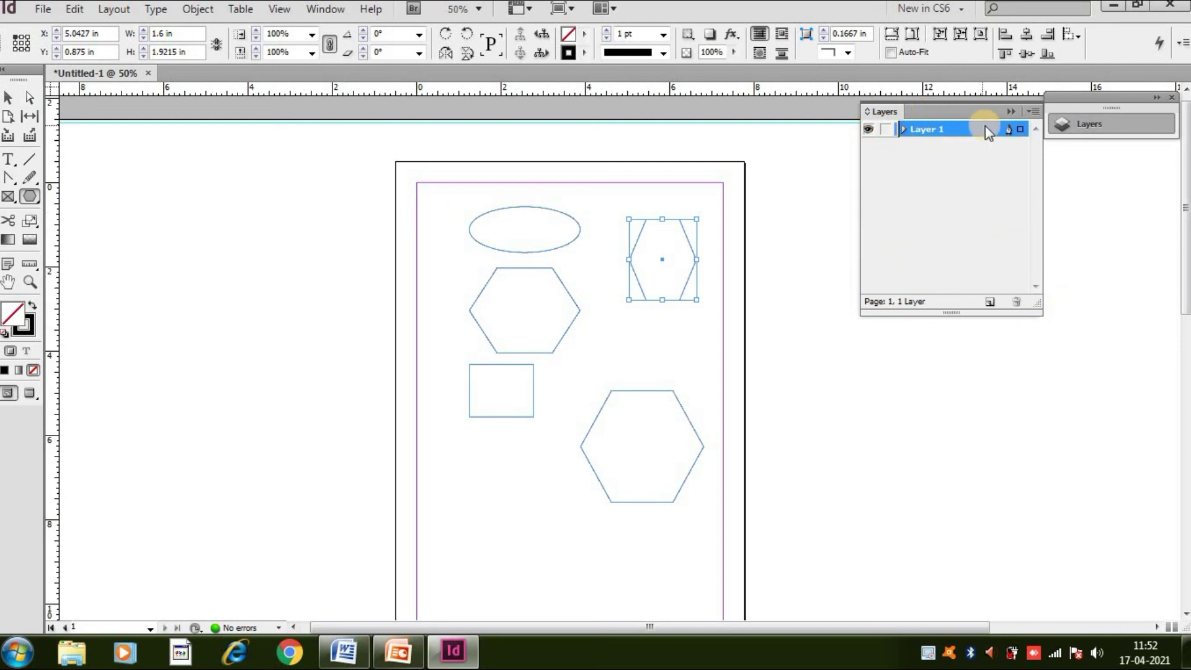
Open the Color panel group, place it just below the Layers panel, and view the Stroke options before returning to Color
click(325, 9)
click(344, 82)
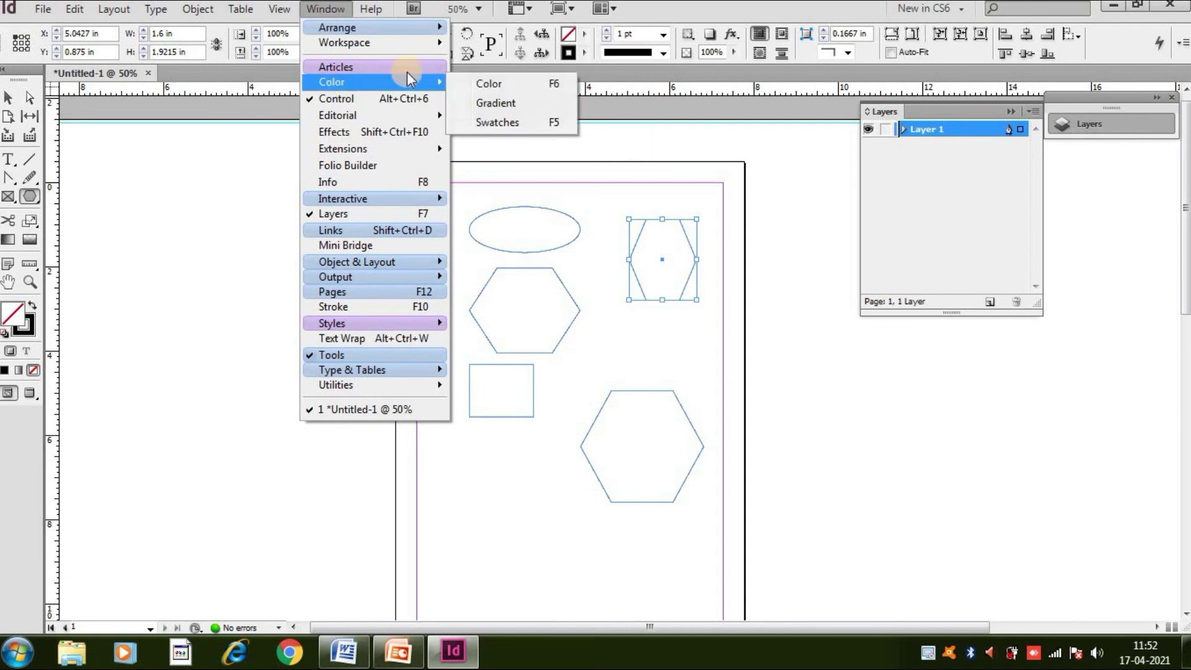
click(535, 90)
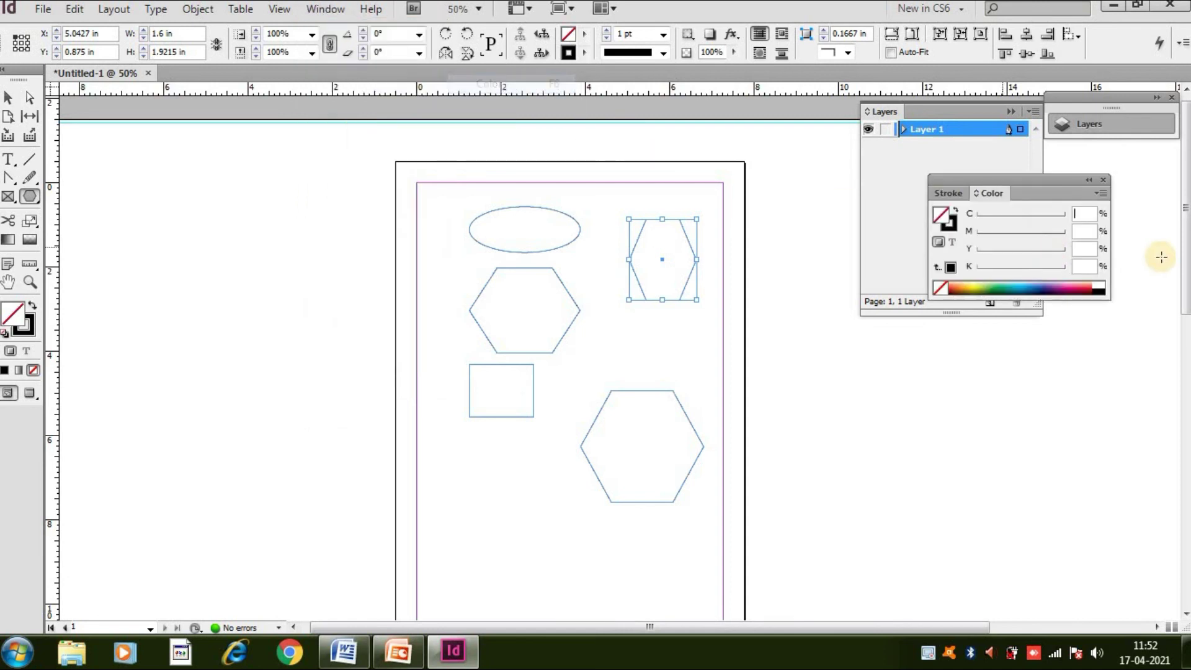
mouse_move(1018, 180)
mouse_down()
mouse_move(999, 269)
mouse_move(947, 331)
mouse_move(939, 321)
mouse_up()
click(898, 336)
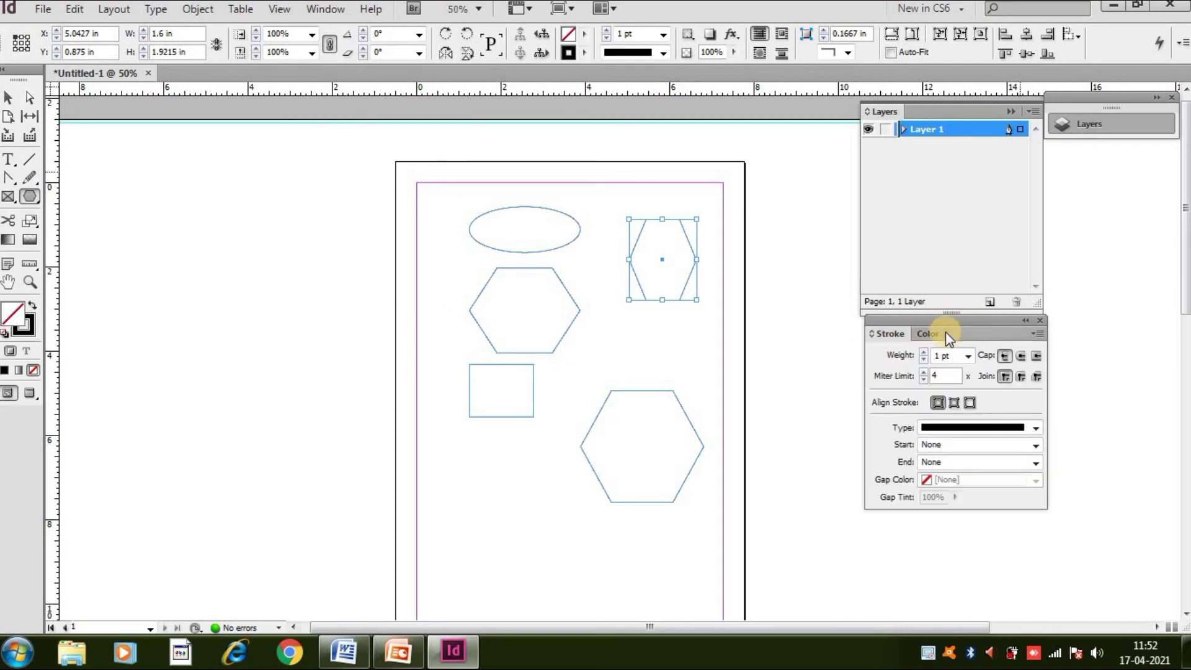
click(929, 333)
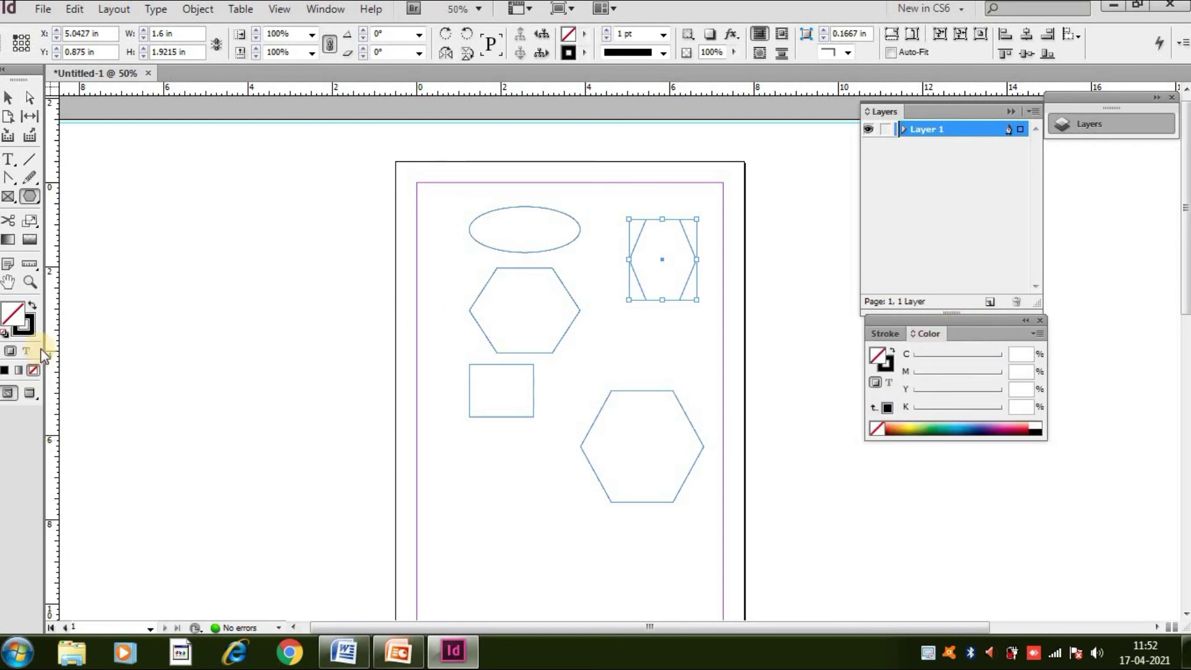